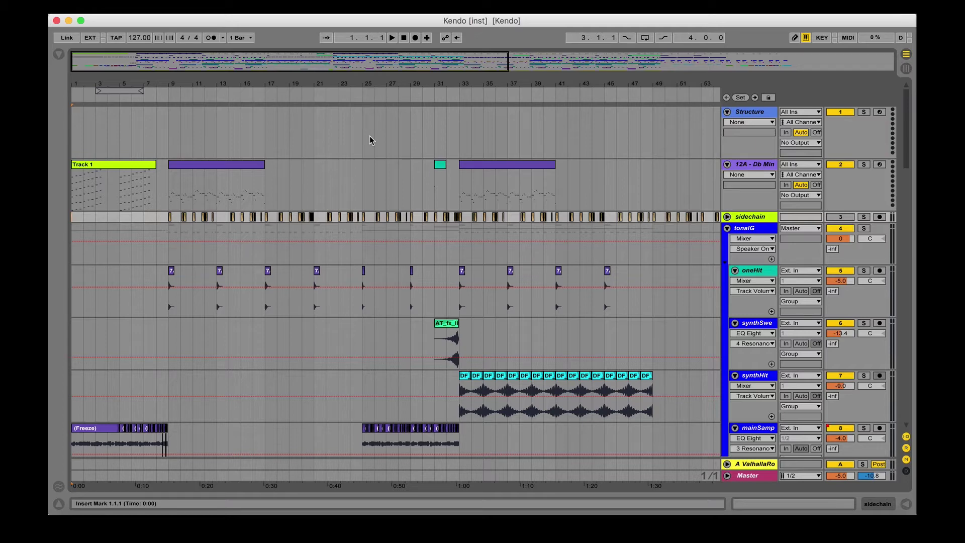
Play back the arrangement from bar 5 at a closer timeline zoom to hear the intro lead into the drop
key("plus")
left_click(149, 324)
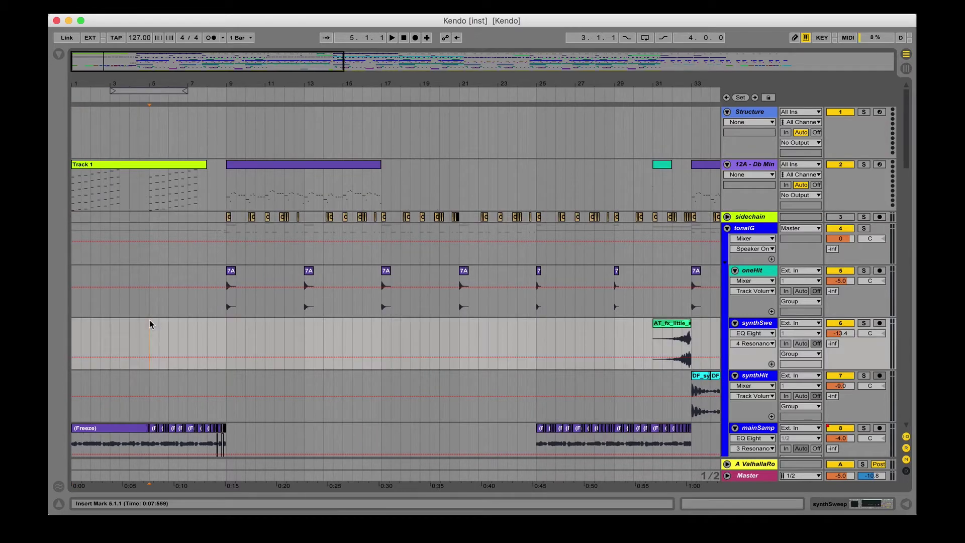
key("space")
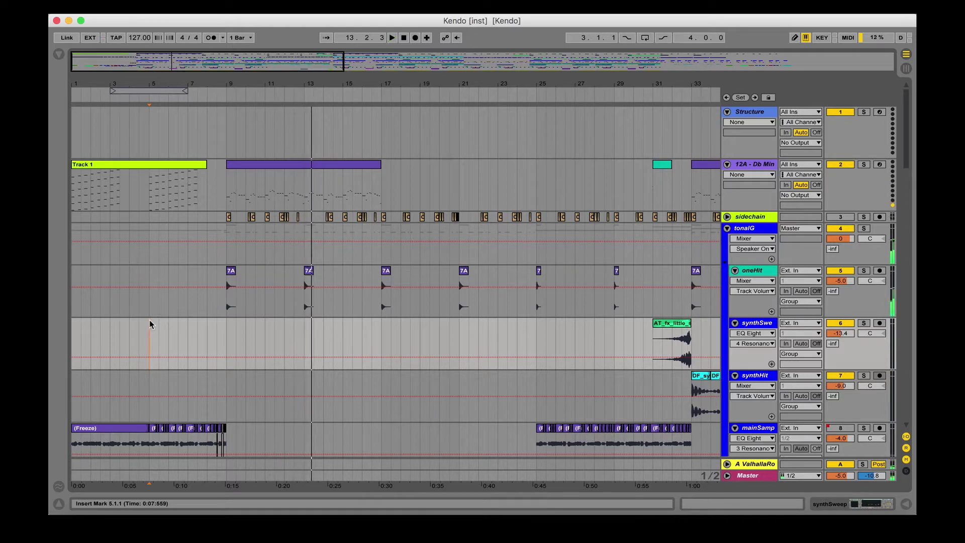
Solo the first mainSample track from bar 1 and inspect the RC-20 Retro Color parameters in its device chain
scroll(145, 350, "down", 5)
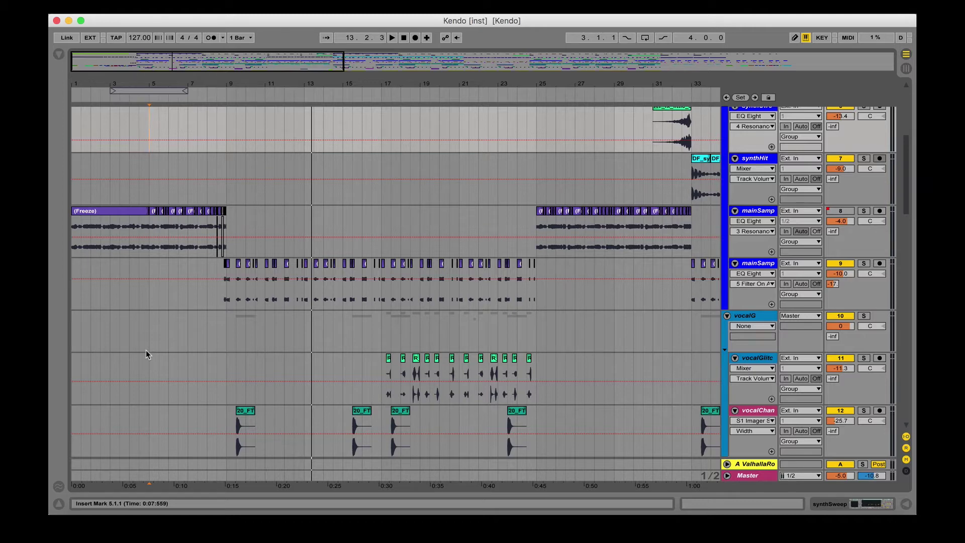
scroll(146, 355, "down", 1)
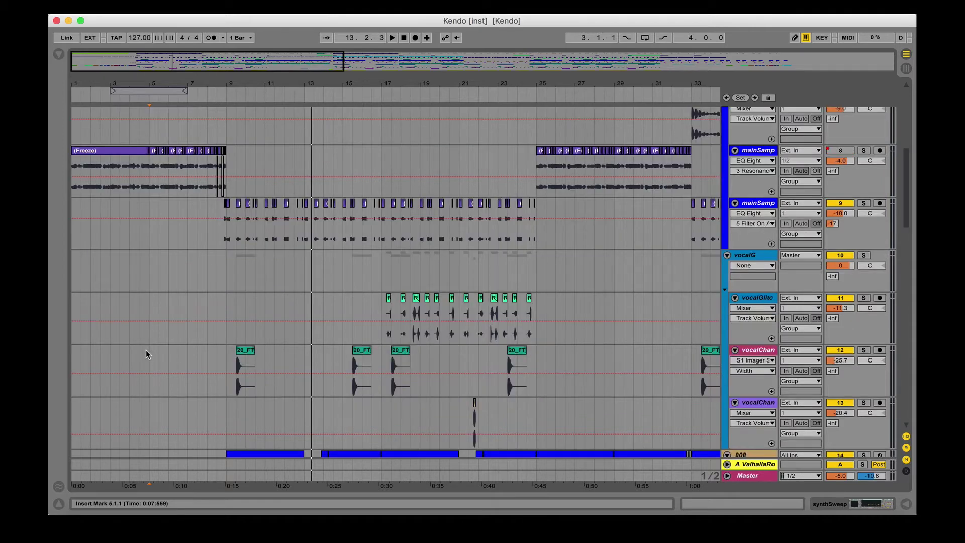
left_click(83, 182)
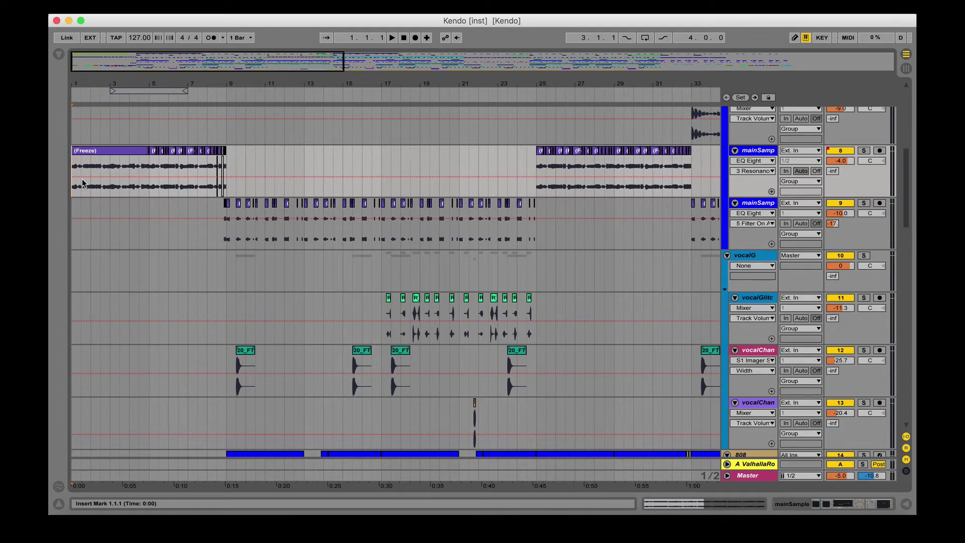
left_click(863, 151)
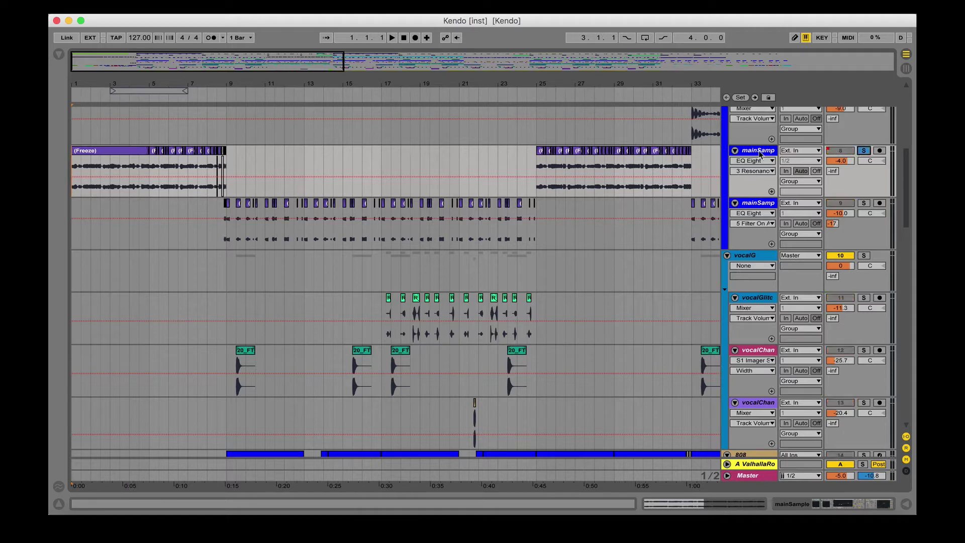
double_click(757, 150)
left_click(203, 381)
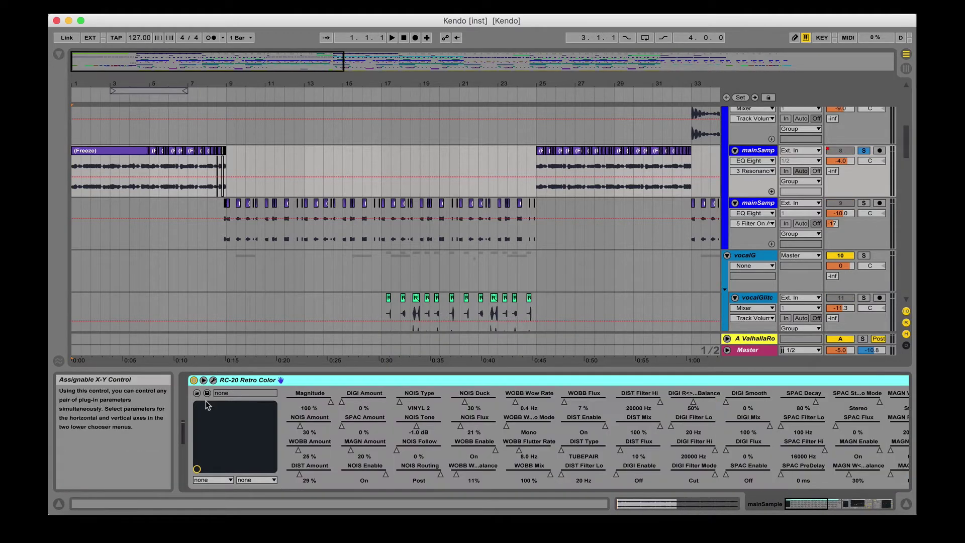
left_click(203, 381)
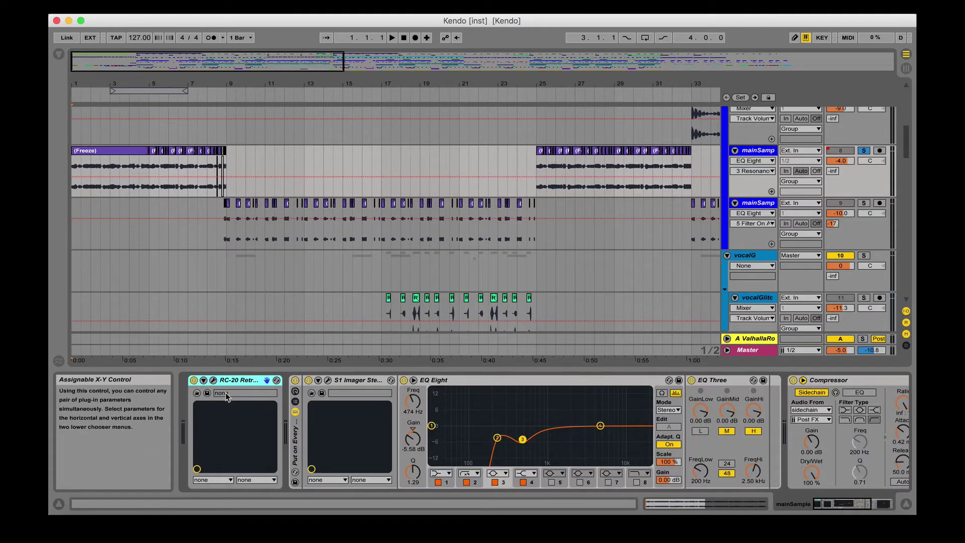
Audition the soloed mainSample track with RC-20 Retro Color bypassed, restore the effect, unsolo the track and hide its devices
left_click(194, 381)
key("space")
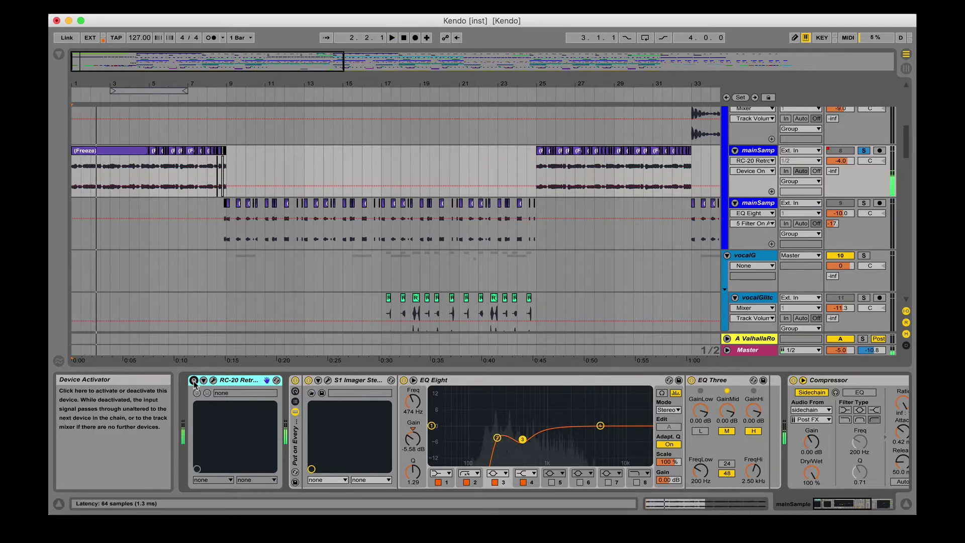
left_click(195, 381)
key("space")
left_click(864, 150)
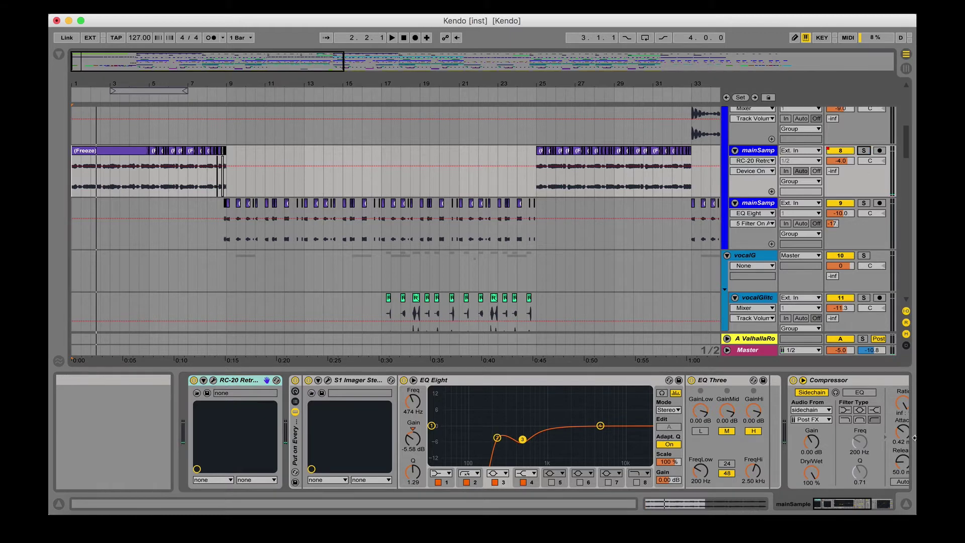
left_click(906, 504)
Audition the chopped clips of the first mainSample track in solo from bar 5, and unsolo it when finished
left_click(146, 188)
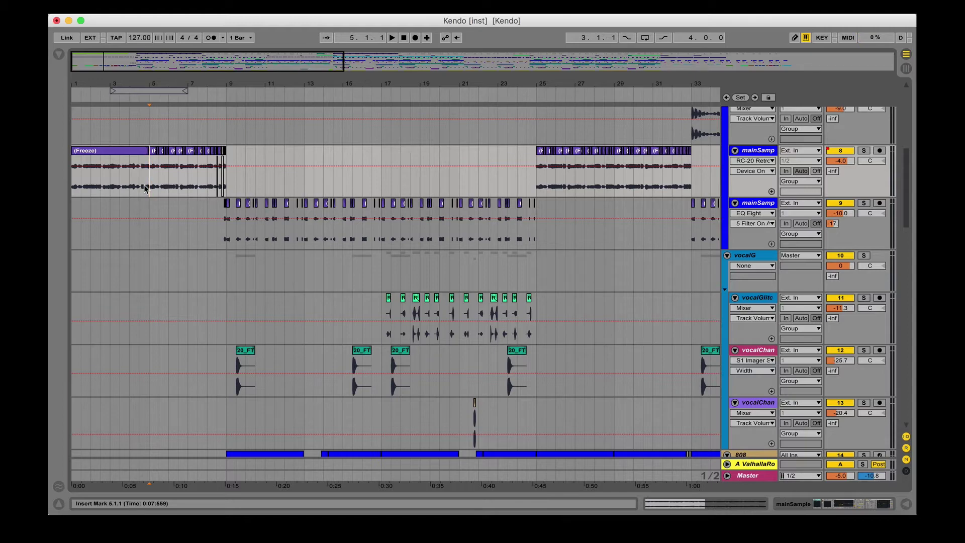
scroll(201, 201, "up", 5)
scroll(86, 355, "up", 3)
left_click(86, 355)
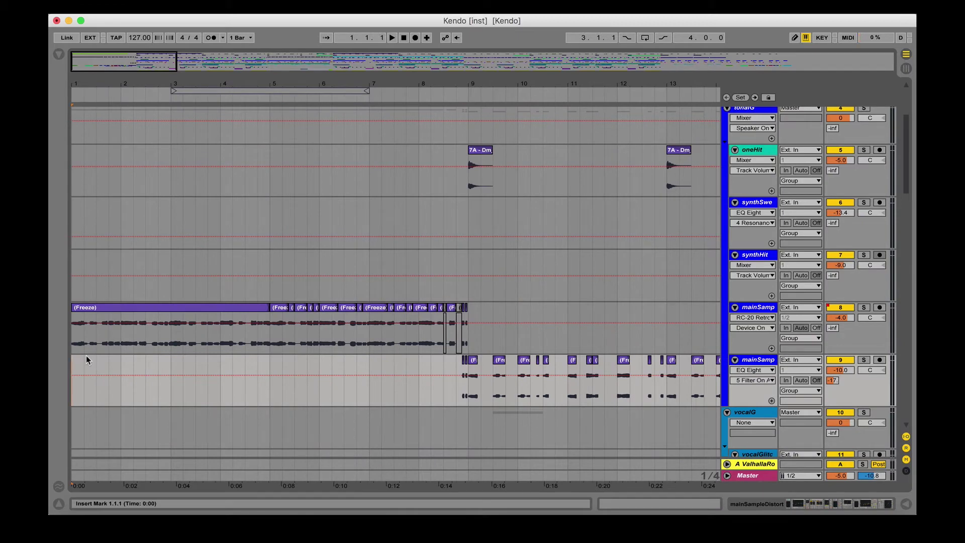
left_click(269, 352)
left_click(864, 307)
key("space")
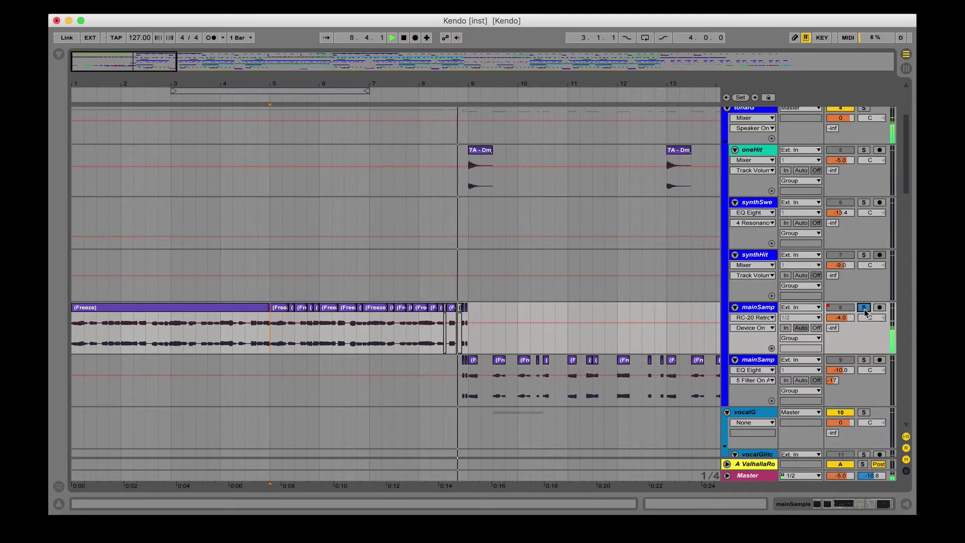
left_click(865, 308)
key("space")
Audition the mainSampleDistort track in solo from position 8.4.1, and unsolo it when finished
left_click(264, 291)
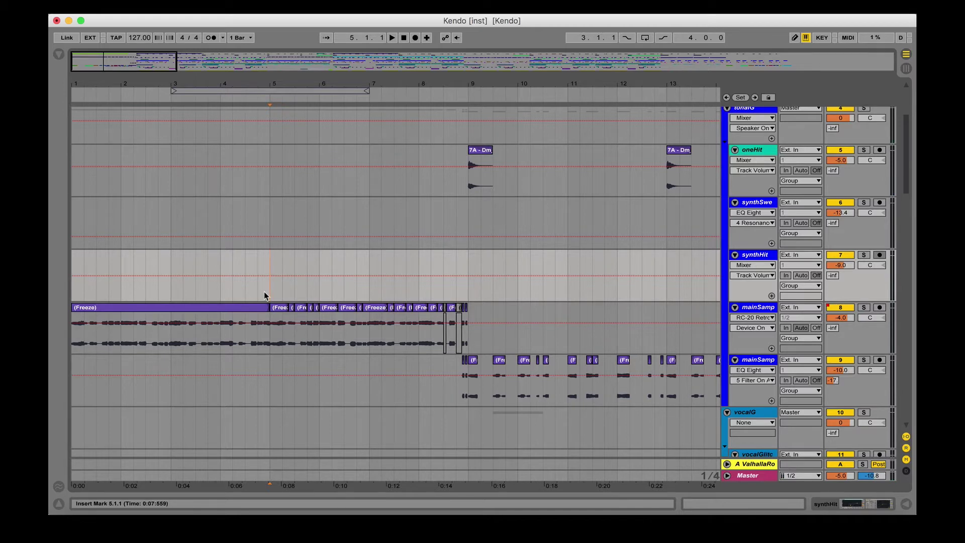
scroll(264, 292, "right", 5)
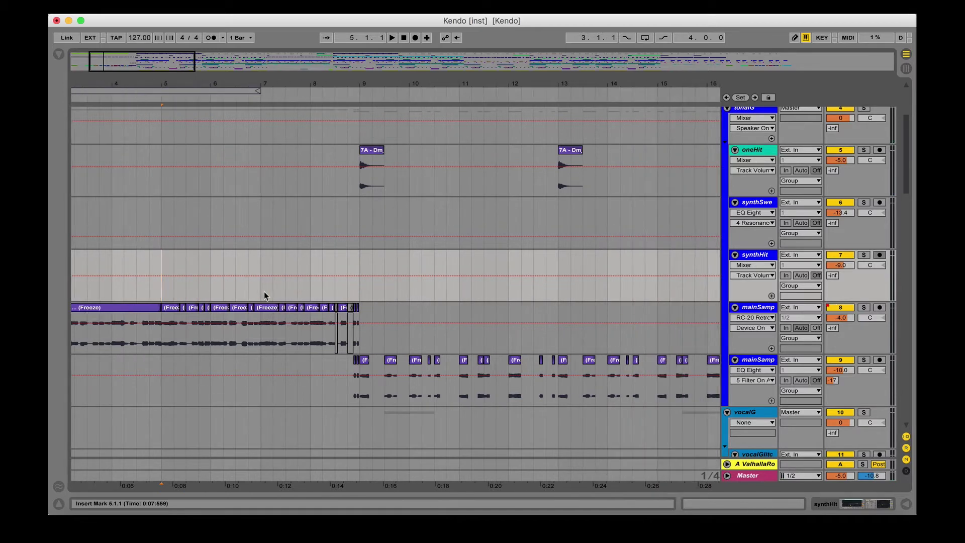
scroll(264, 291, "right", 1)
scroll(264, 292, "down", 1)
left_click(323, 272)
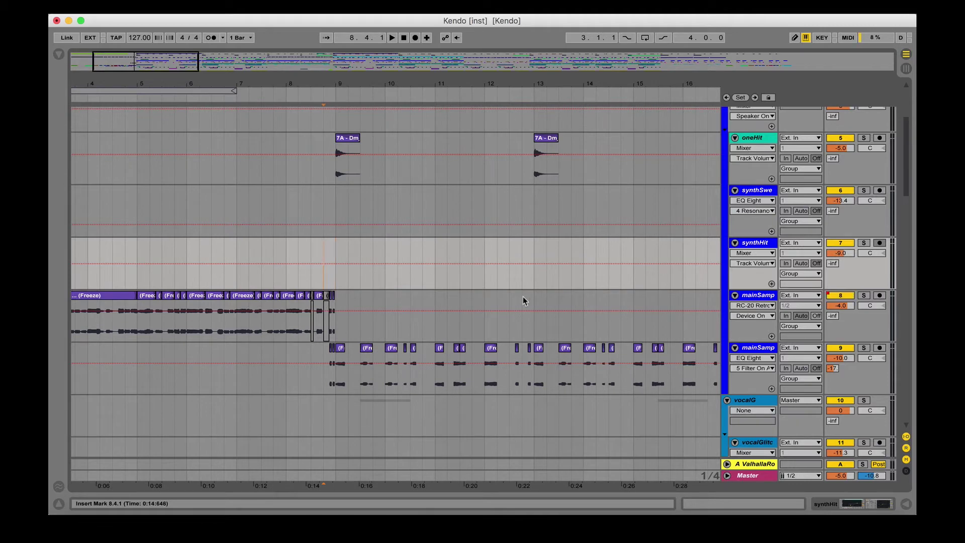
key("s")
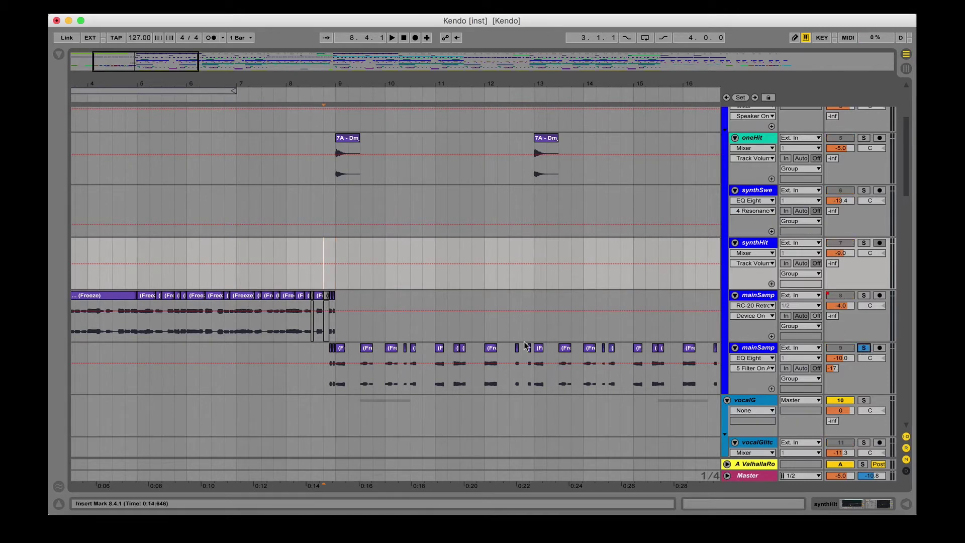
key("space")
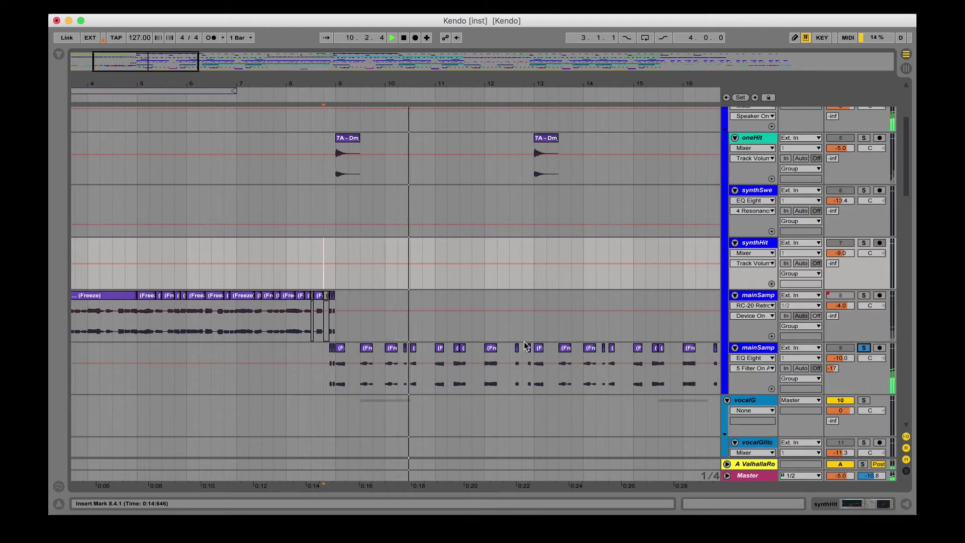
key("space")
left_click(864, 348)
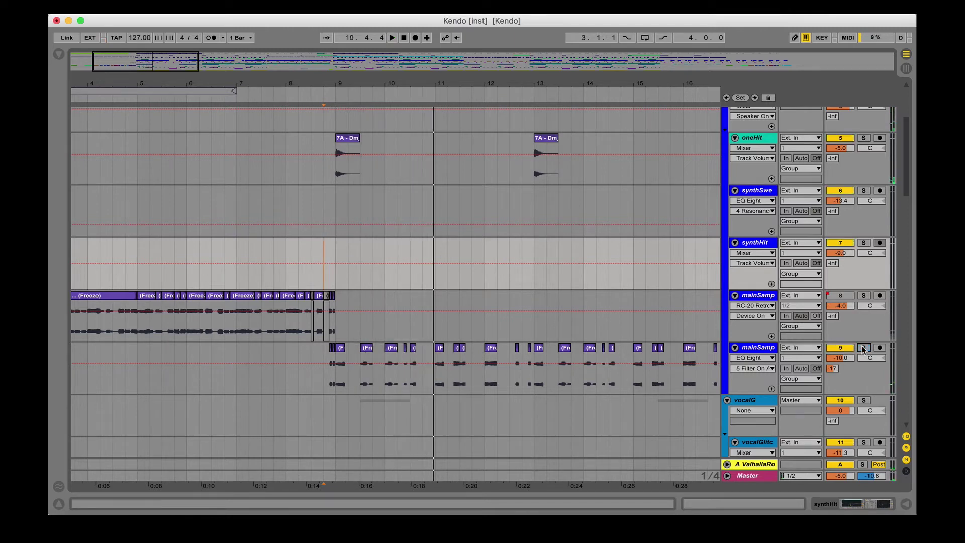
Examine the mainSampleDistort device chain from iZotope Trash through Reverb, Erosion and Saturator, and hide the device view
left_click(770, 350)
double_click(770, 350)
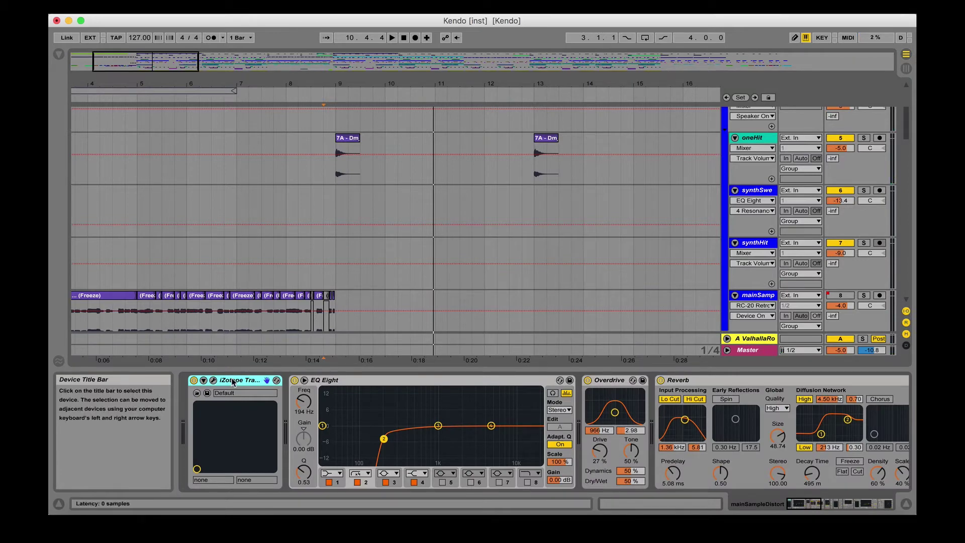
scroll(425, 457, "right", 15)
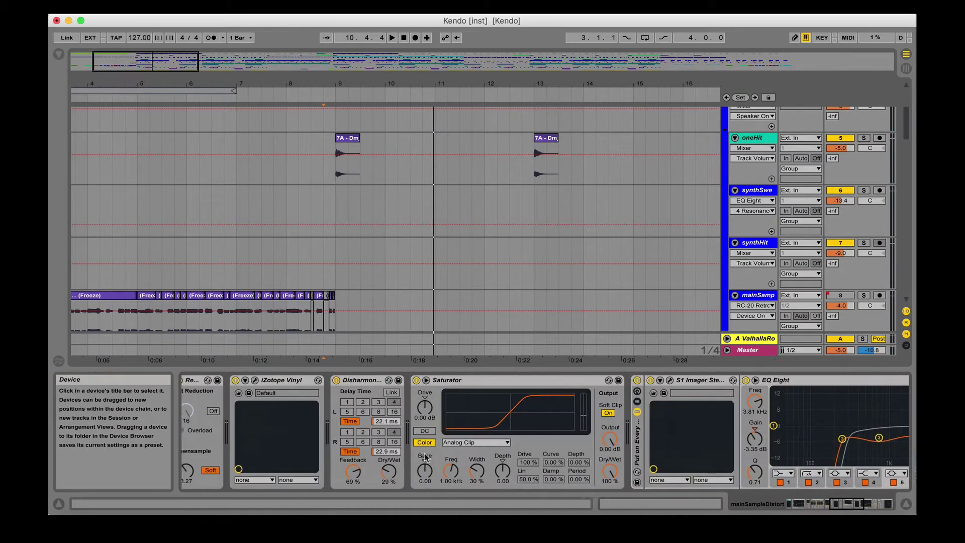
scroll(425, 457, "right", 1)
scroll(425, 457, "left", 15)
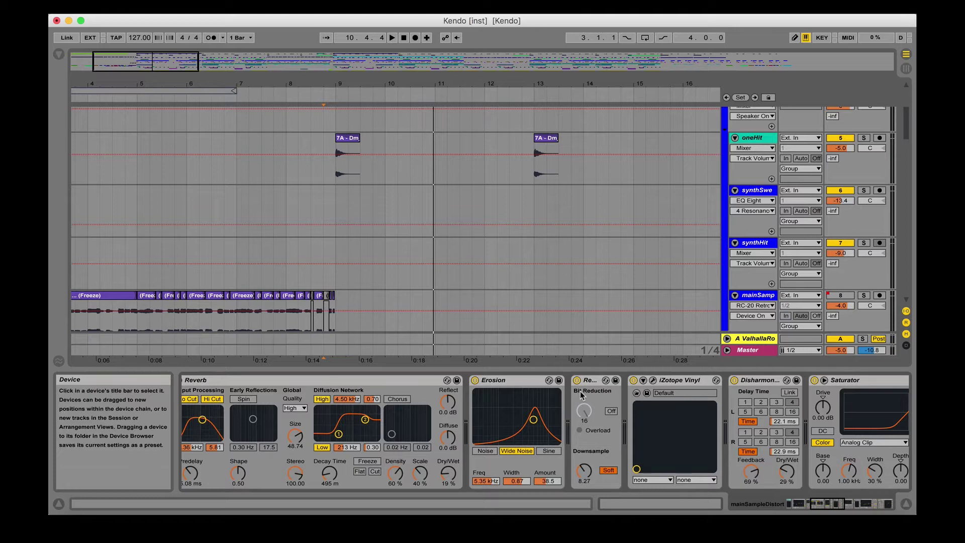
key("super+alt+l")
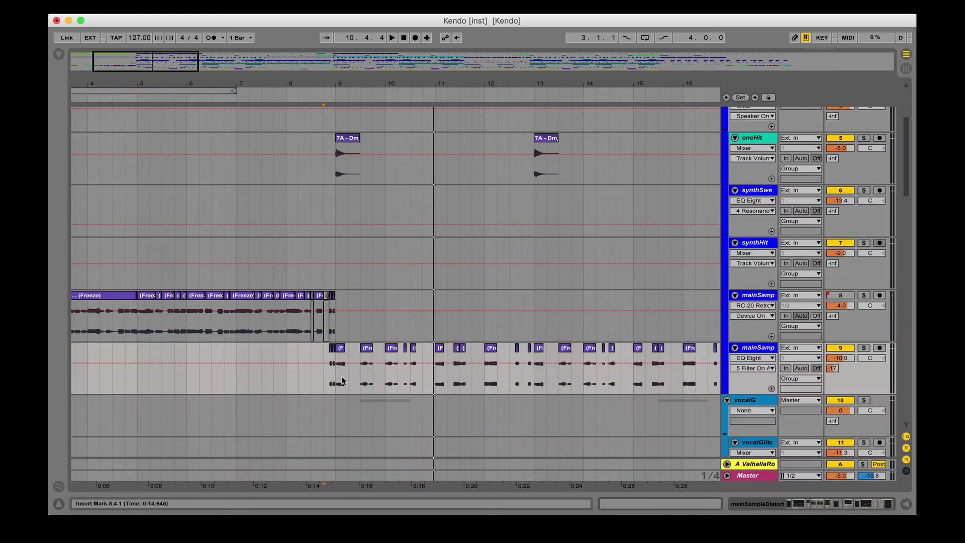
Examine how the sample clips, video game effects and percussion are arranged between bars 5 and 9
left_click(145, 316)
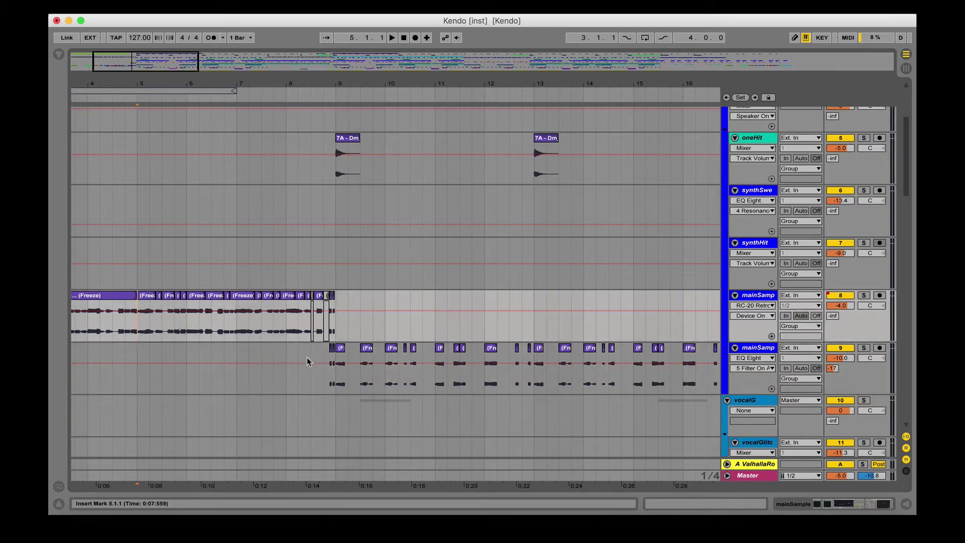
key("Down")
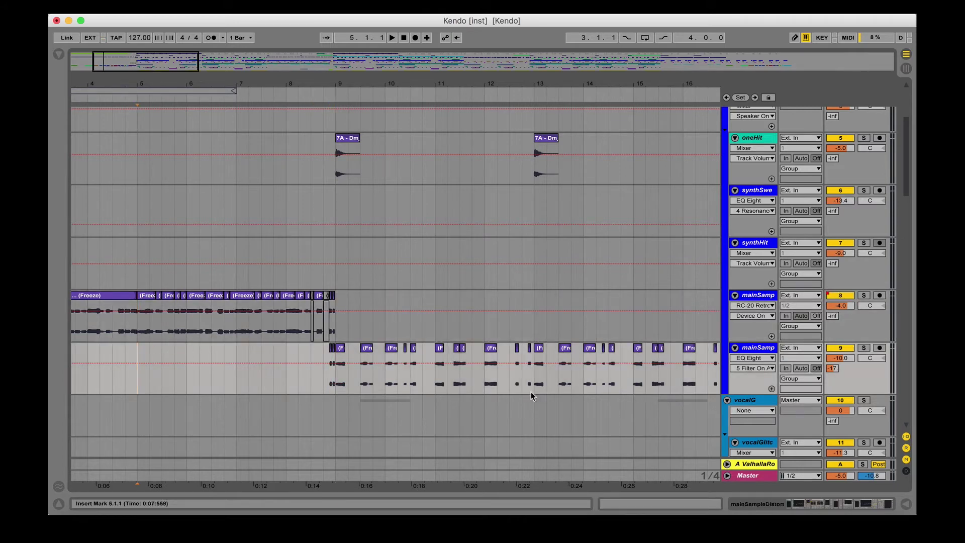
left_click(312, 382)
scroll(495, 346, "down", 1)
scroll(515, 344, "up", 4)
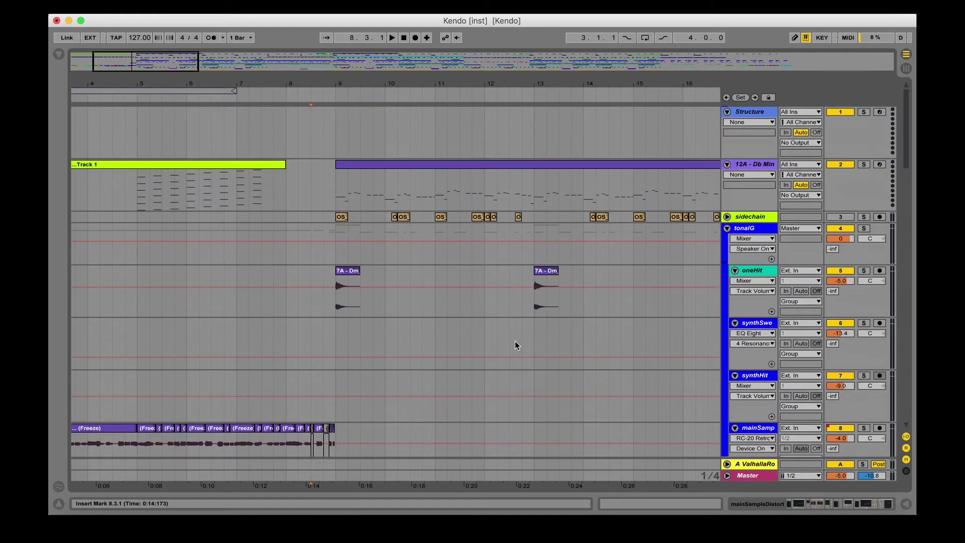
scroll(515, 343, "down", 10)
scroll(516, 343, "left", 3)
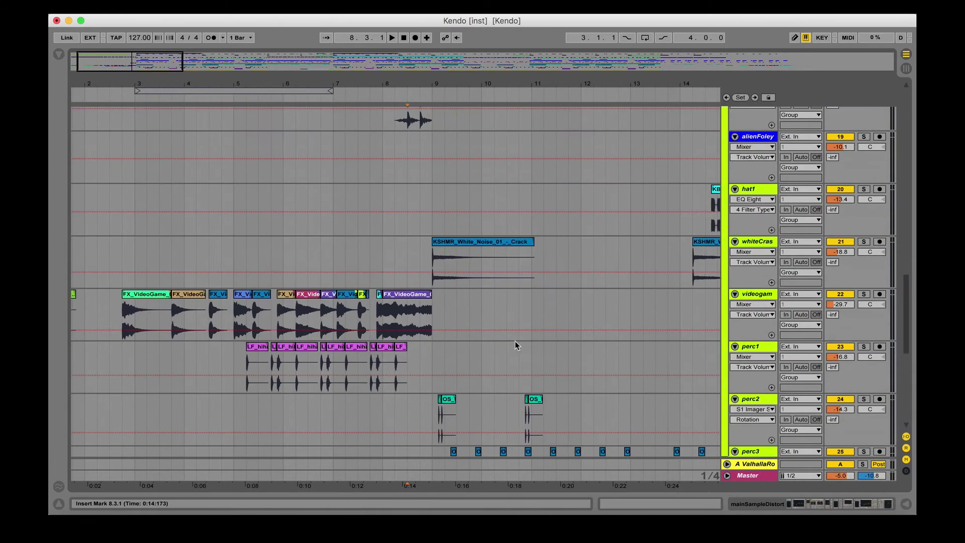
scroll(515, 341, "up", 10)
scroll(515, 341, "right", 3)
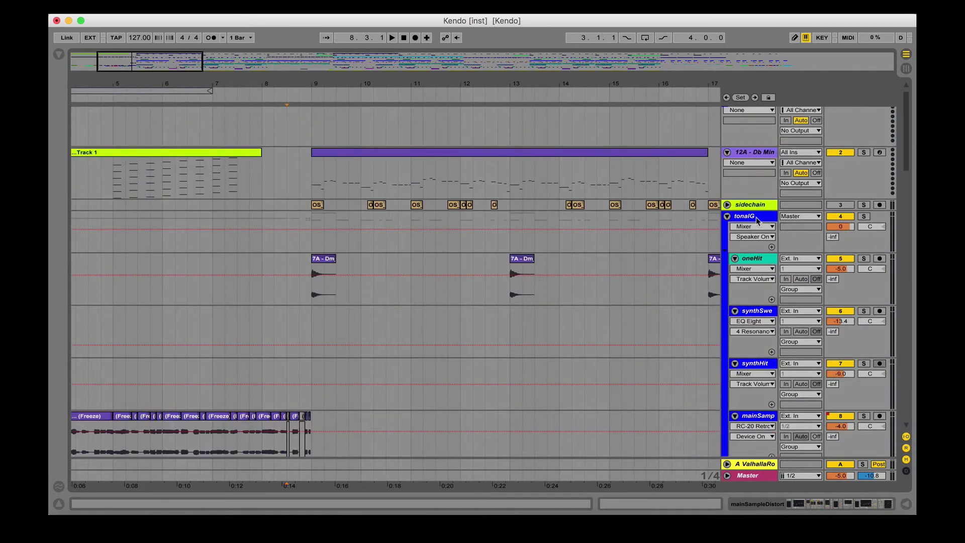
Collapse the tonalG group and audition the 808 and drums from bar 9 with that group temporarily muted
left_click(752, 216)
left_click(728, 216)
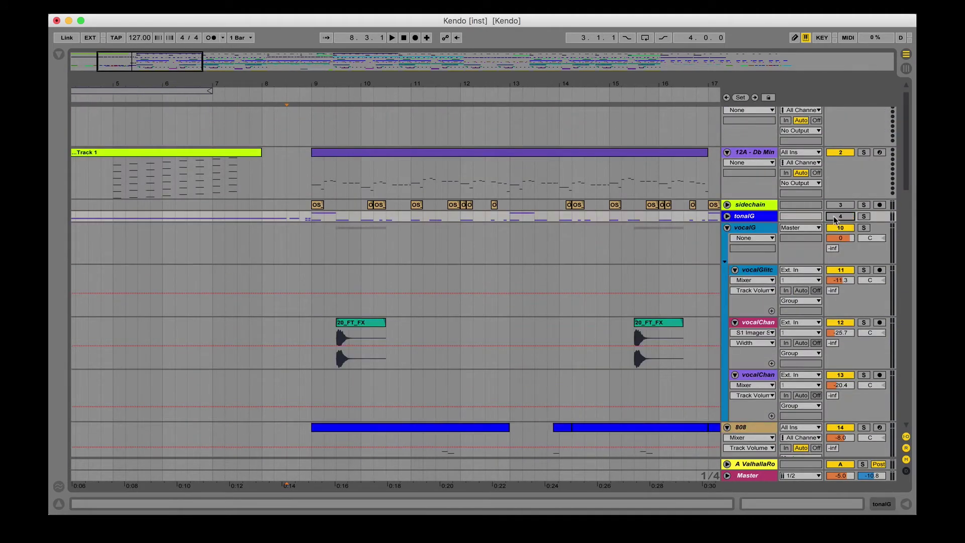
left_click(289, 282)
key("space")
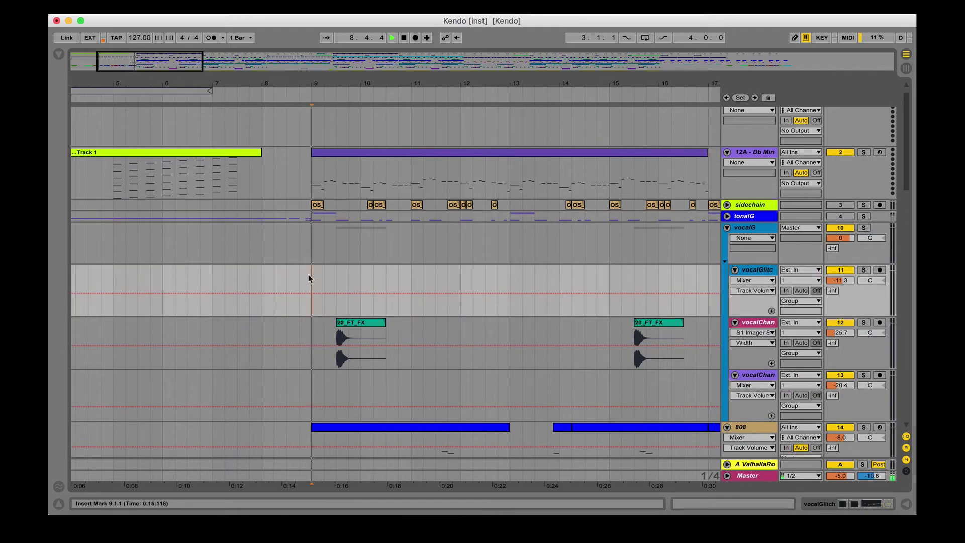
left_click(309, 274)
scroll(308, 273, "down", 5)
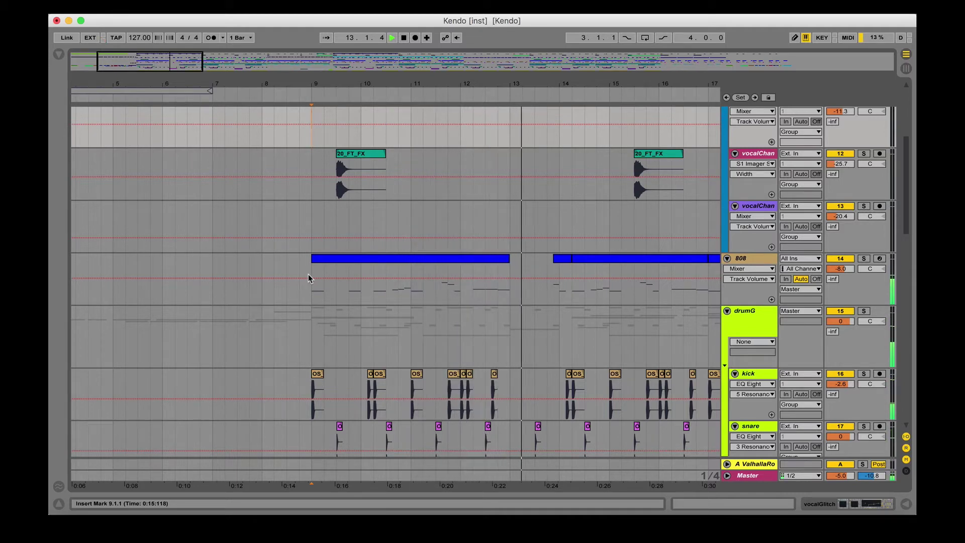
key("space")
left_click(309, 273)
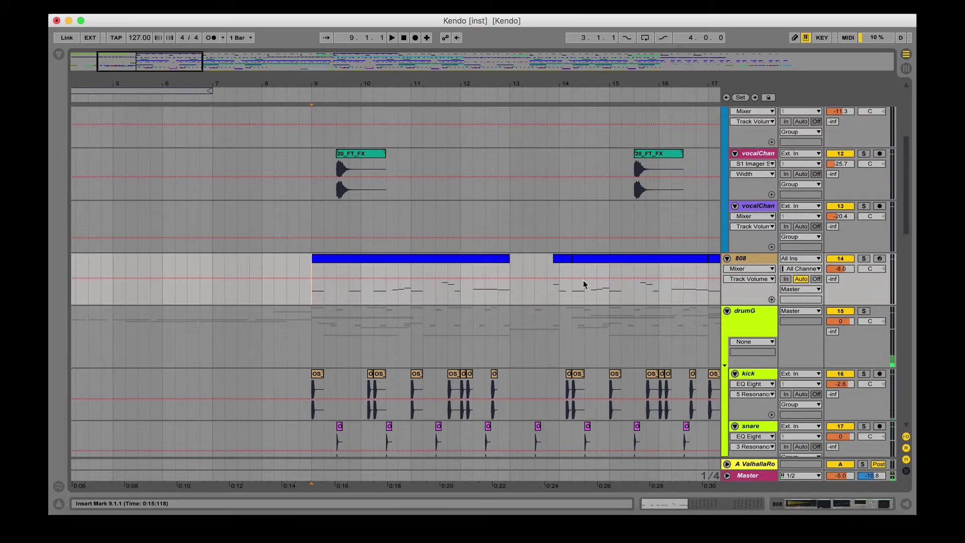
scroll(584, 279, "up", 5)
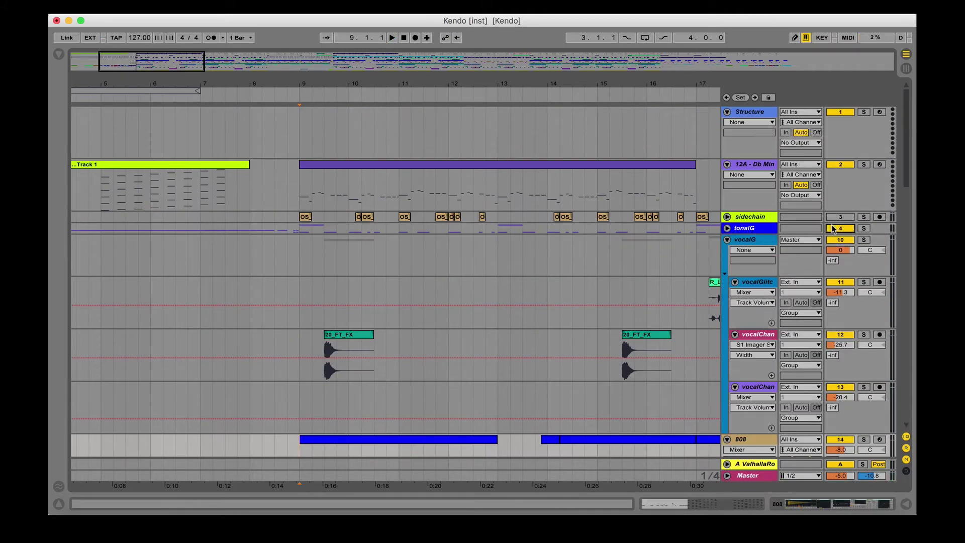
Expand the tonalG group to show its tracks again
scroll(662, 254, "down", 10)
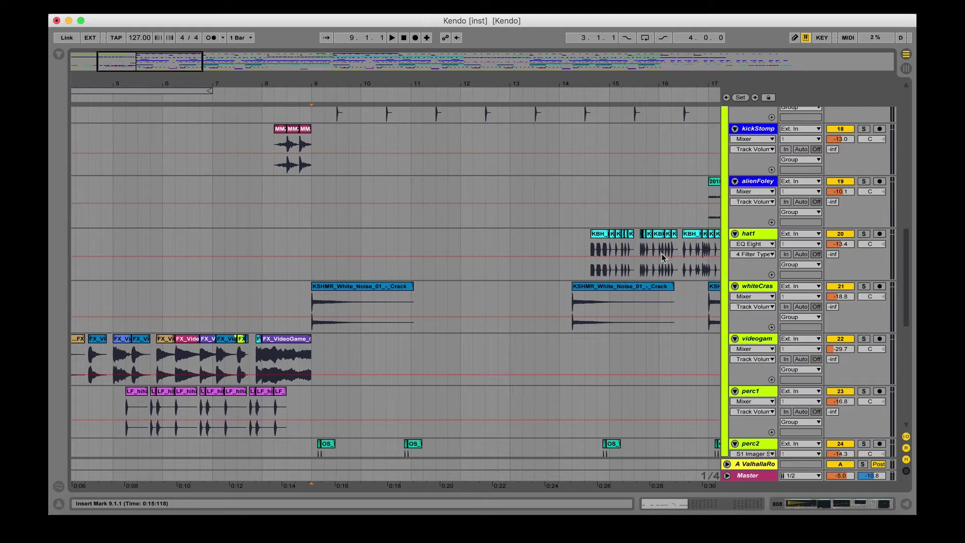
key("plus")
scroll(309, 361, "up", 10)
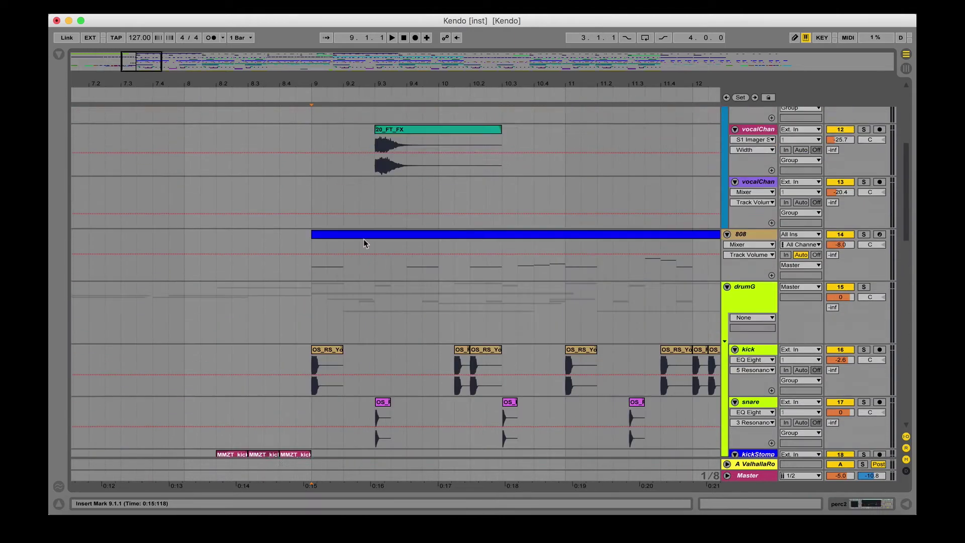
left_click(727, 216)
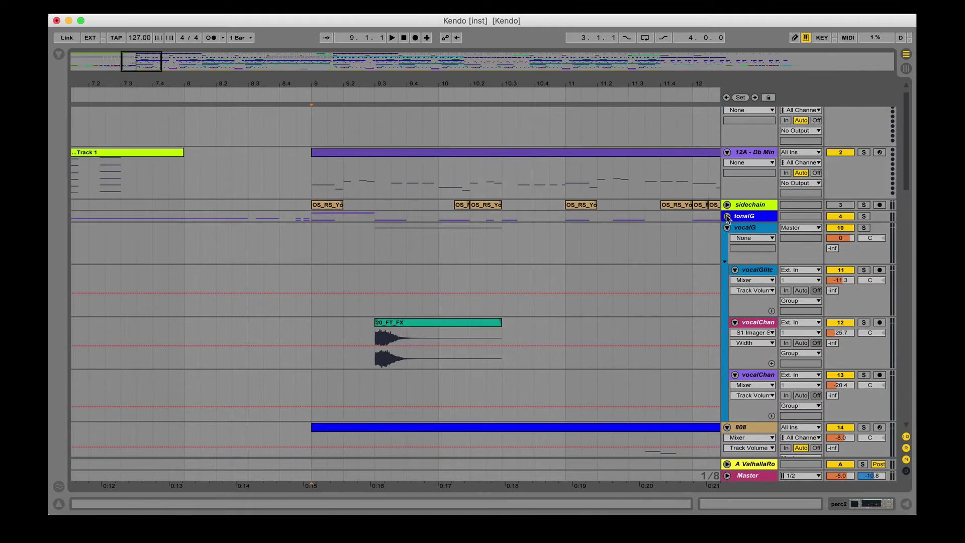
Examine how the kick, snare, stomp and perc1 to perc8 clips are arranged from bar 9 onward
scroll(499, 292, "down", 5)
scroll(499, 294, "down", 5)
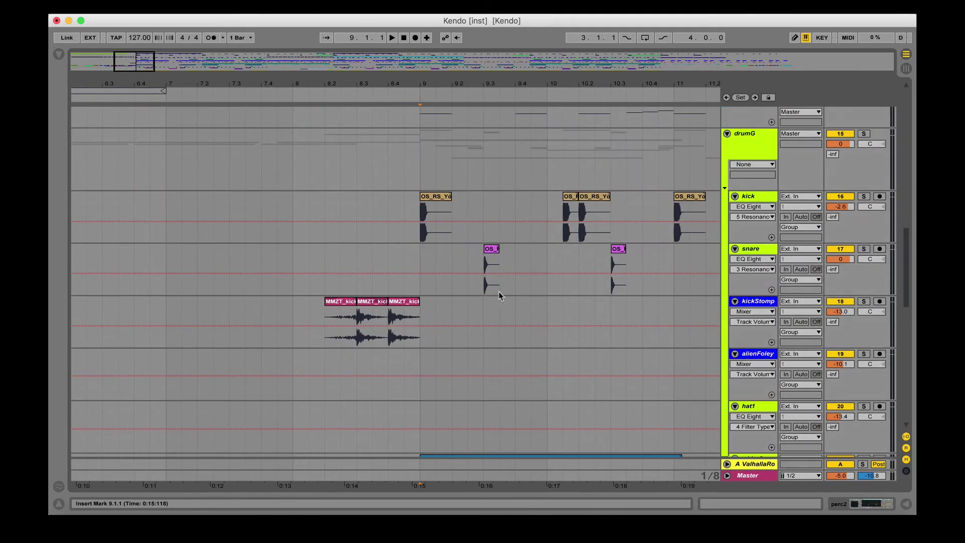
scroll(498, 291, "down", 10)
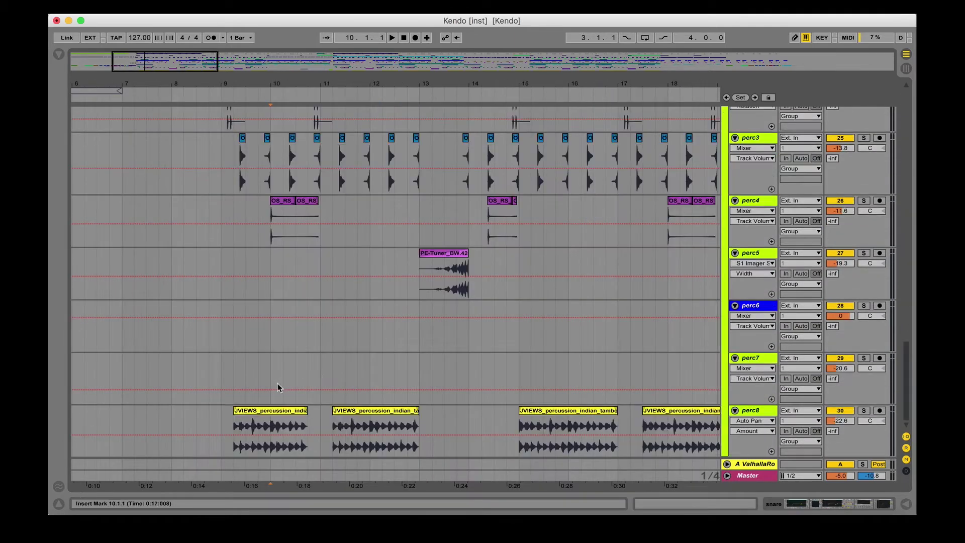
left_click(315, 372)
scroll(316, 372, "up", 10)
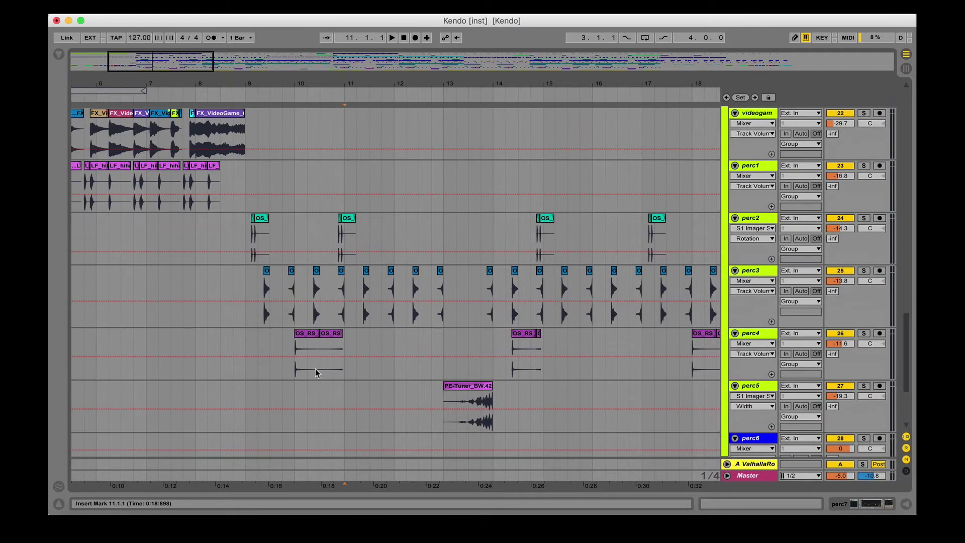
scroll(316, 371, "down", 10)
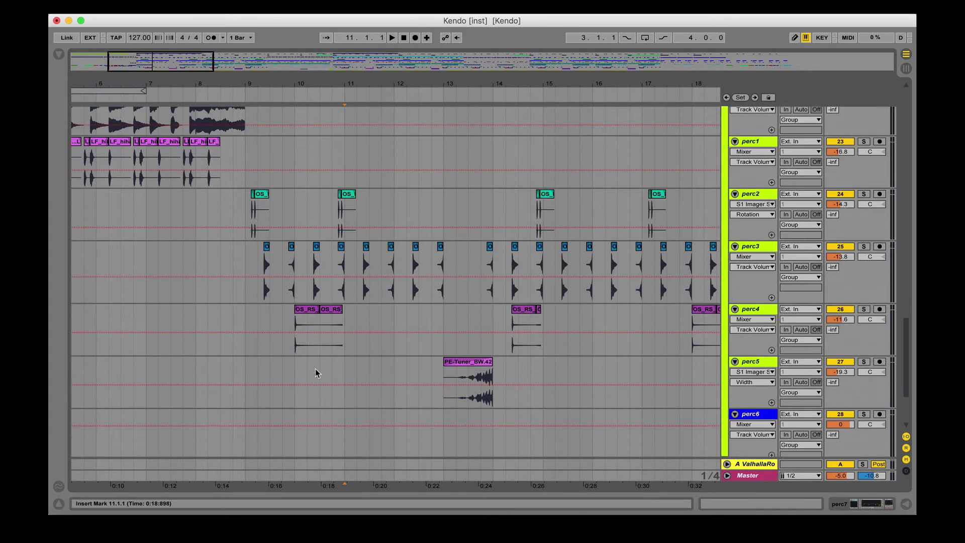
scroll(348, 382, "up", 7)
scroll(348, 383, "down", 8)
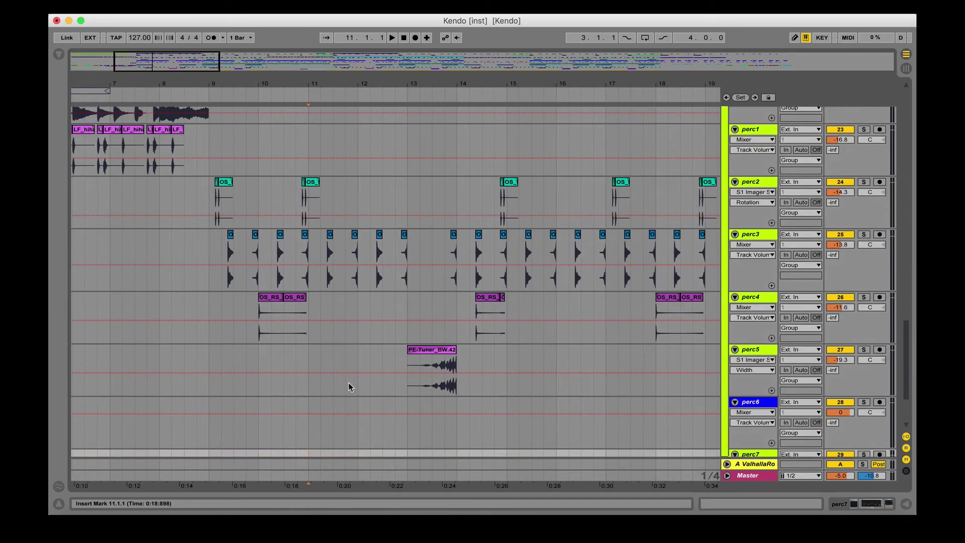
Audition the perc5 track in solo from bar 13, and unsolo it when finished
left_click(408, 360)
scroll(409, 362, "down", 1)
scroll(587, 330, "down", 2)
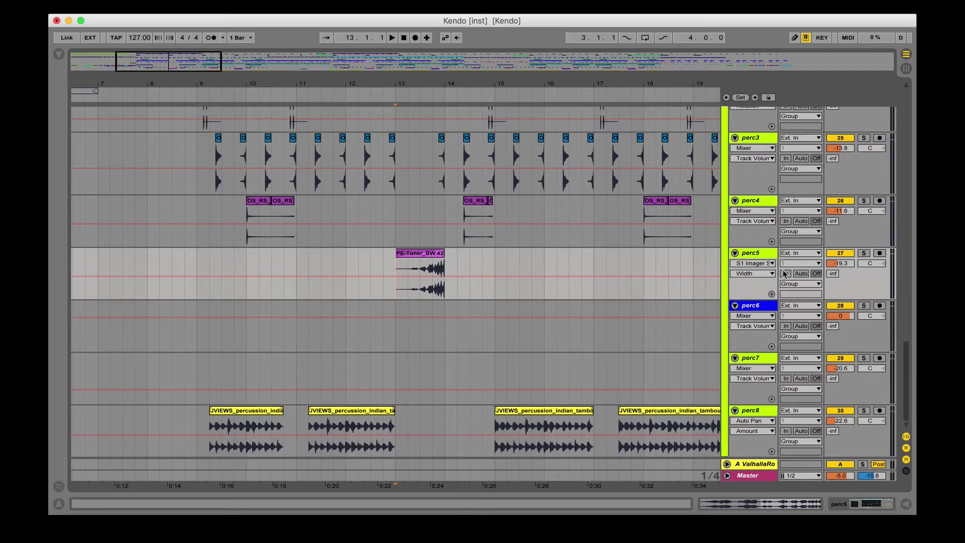
left_click(864, 253)
key("space")
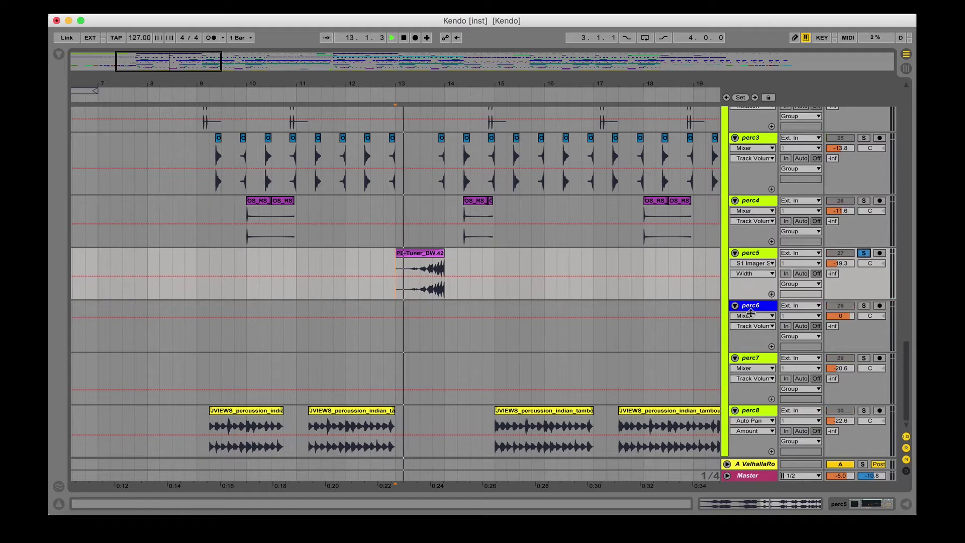
key("space")
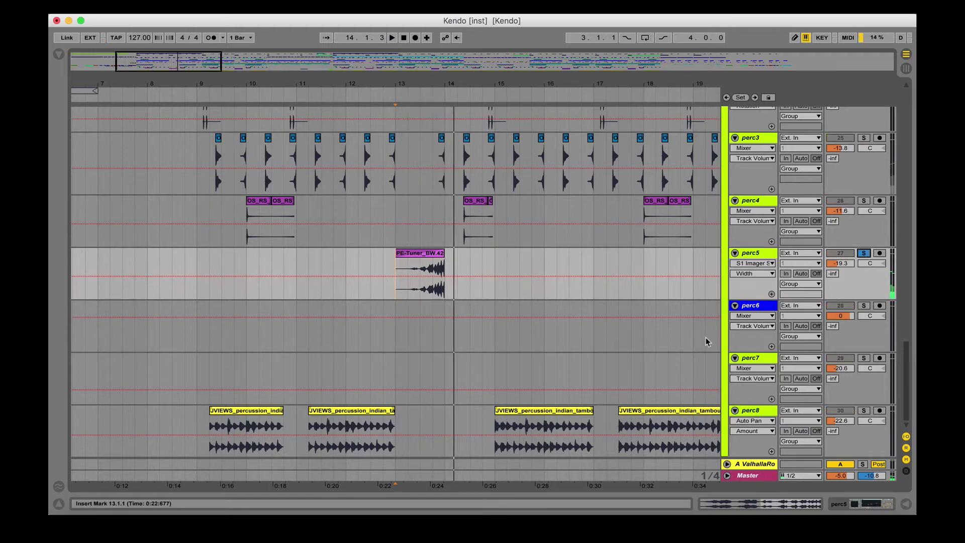
left_click(865, 253)
Inspect the sample and warp settings of the perc5 clip at bar 13, and hide the clip view
double_click(423, 274)
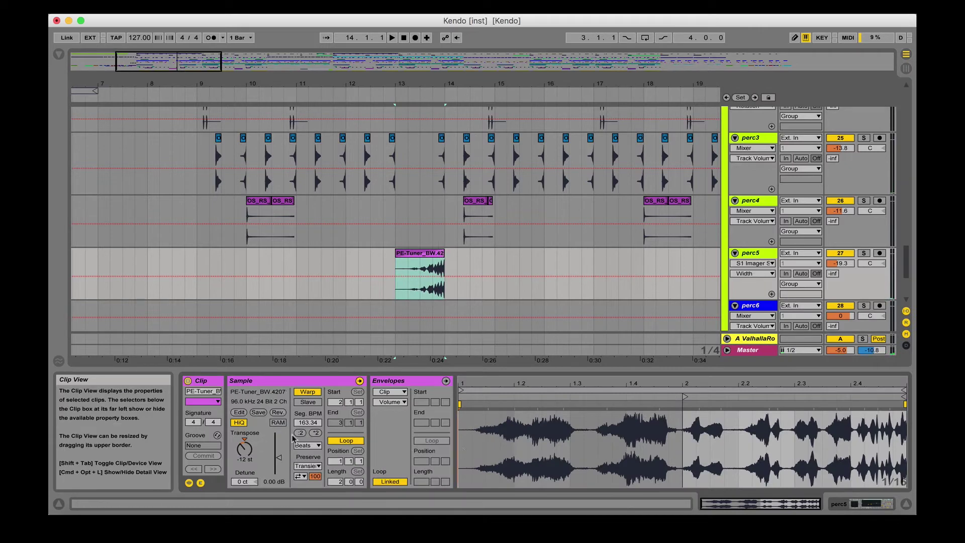
left_click(307, 445)
left_click(303, 464)
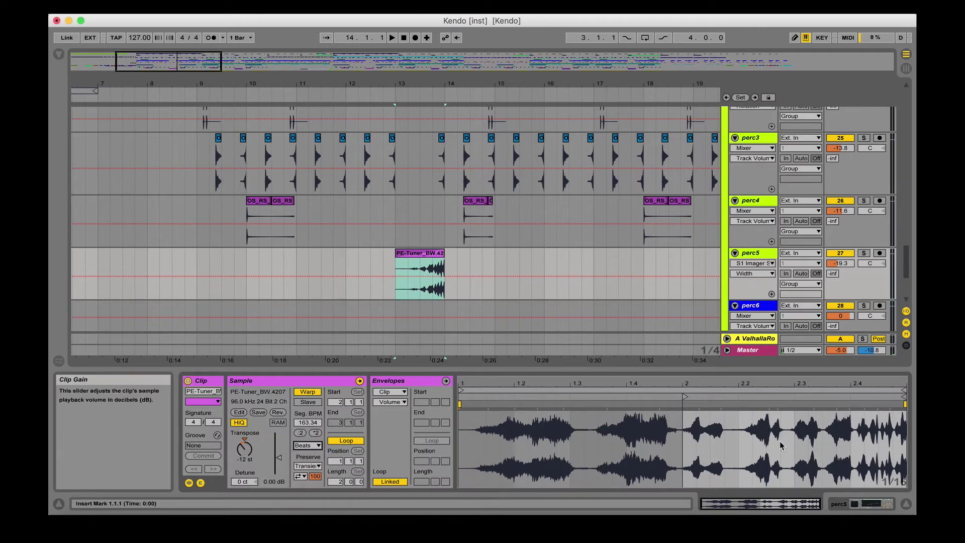
left_click(907, 504)
Audition the mix from bar 21, where the perc5 clip and the perc6 glitch loop play together
scroll(553, 292, "right", 5)
left_click(505, 274)
scroll(504, 274, "right", 5)
left_click(455, 294)
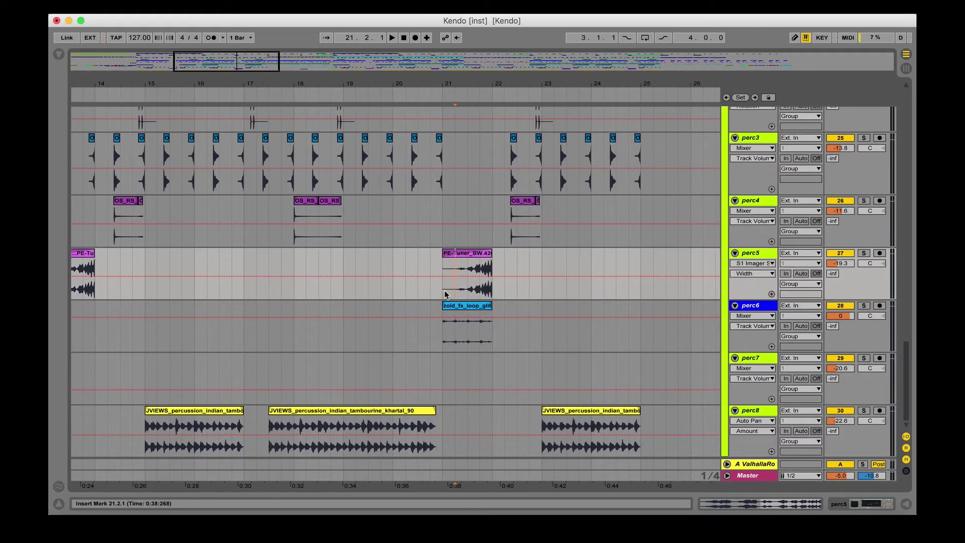
left_click(866, 306)
key("space")
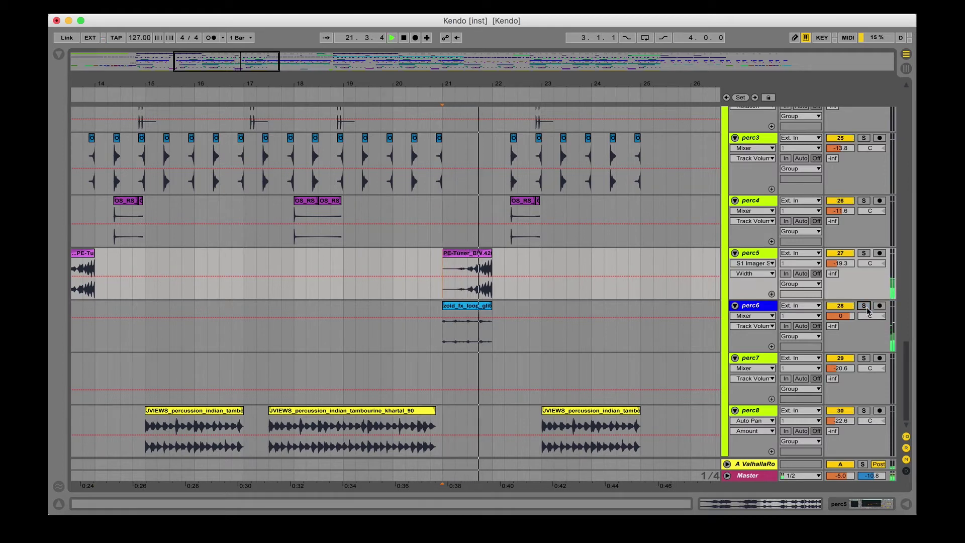
key("space")
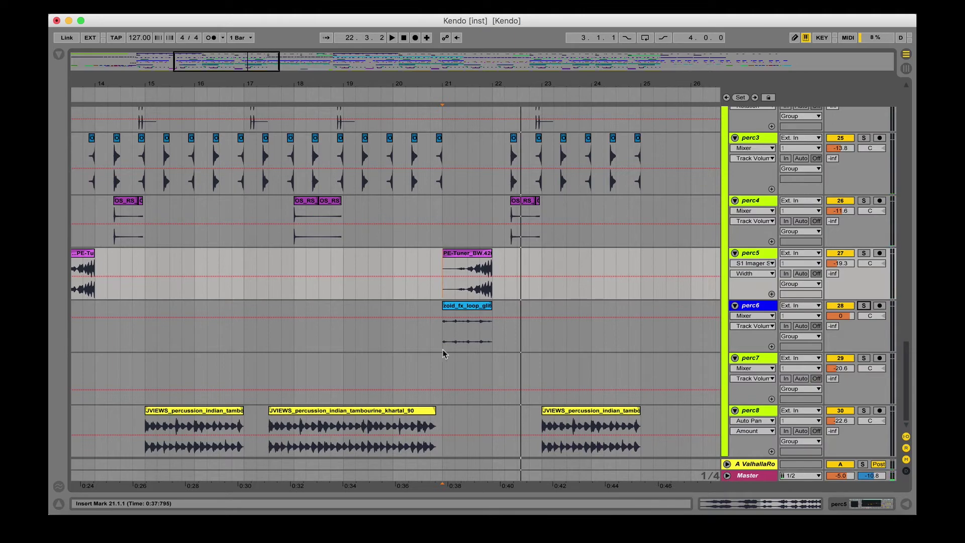
Examine the arrangement of the drum, alienFoley, vocal and tonal tracks between bars 12 and 26
scroll(442, 349, "up", 3)
scroll(442, 349, "up", 8)
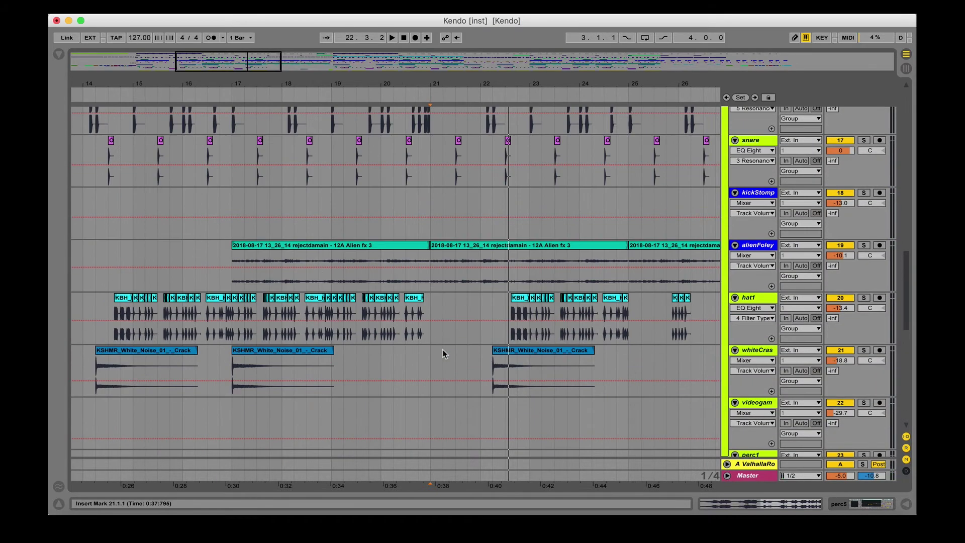
scroll(442, 352, "up", 3)
scroll(442, 352, "left", 3)
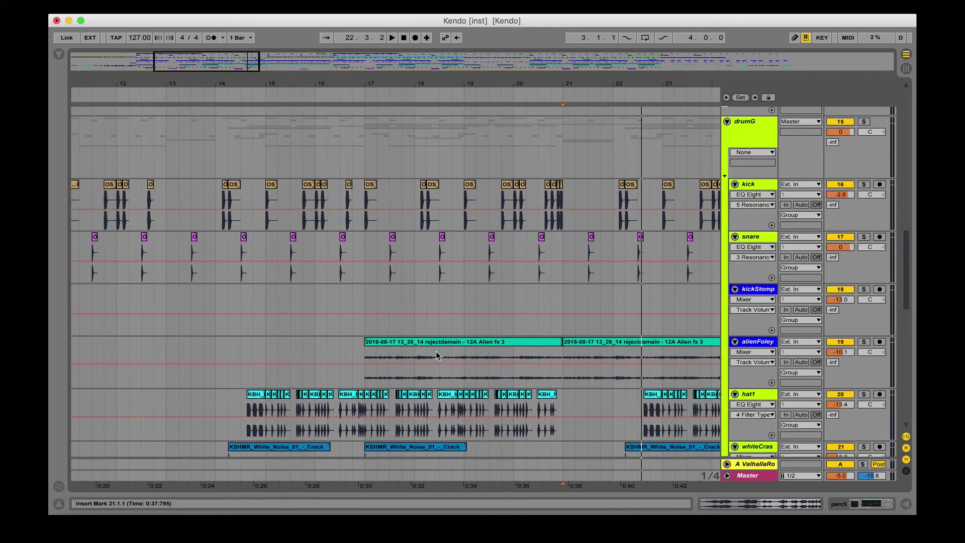
scroll(436, 351, "down", 1)
scroll(224, 319, "up", 5)
scroll(224, 318, "right", 2)
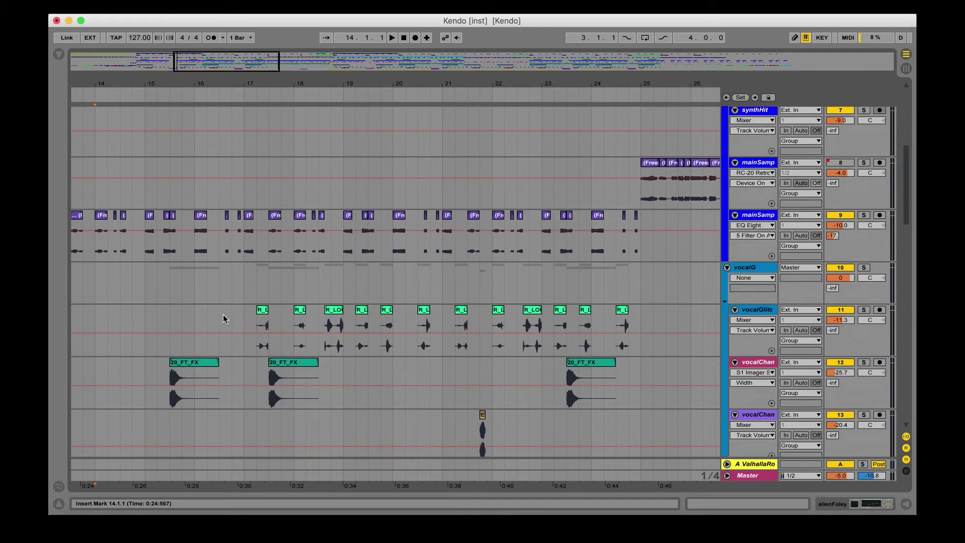
scroll(224, 318, "up", 6)
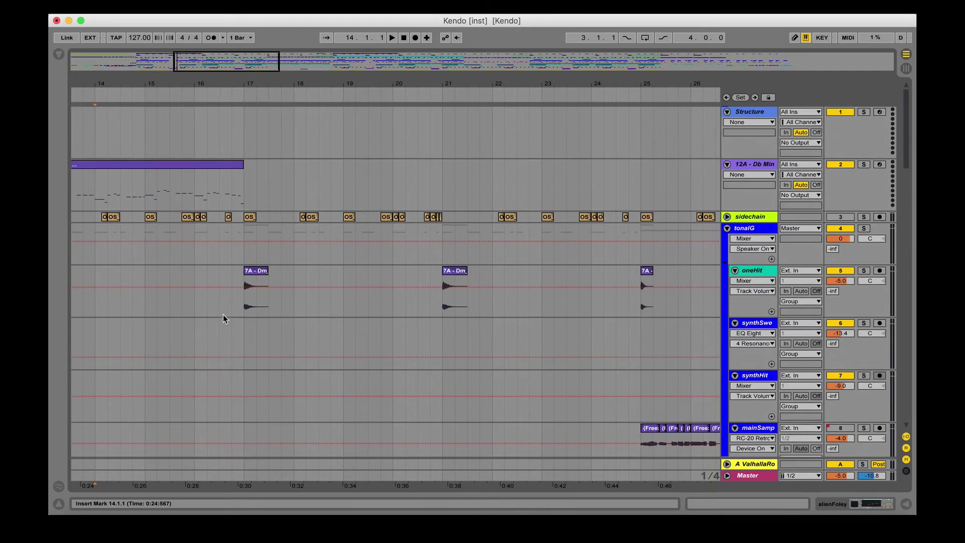
scroll(224, 319, "down", 10)
scroll(224, 318, "up", 5)
scroll(224, 319, "left", 2)
Audition the full mix from bar 9 with the tonal, 808 and drum tracks playing together
left_click(340, 260)
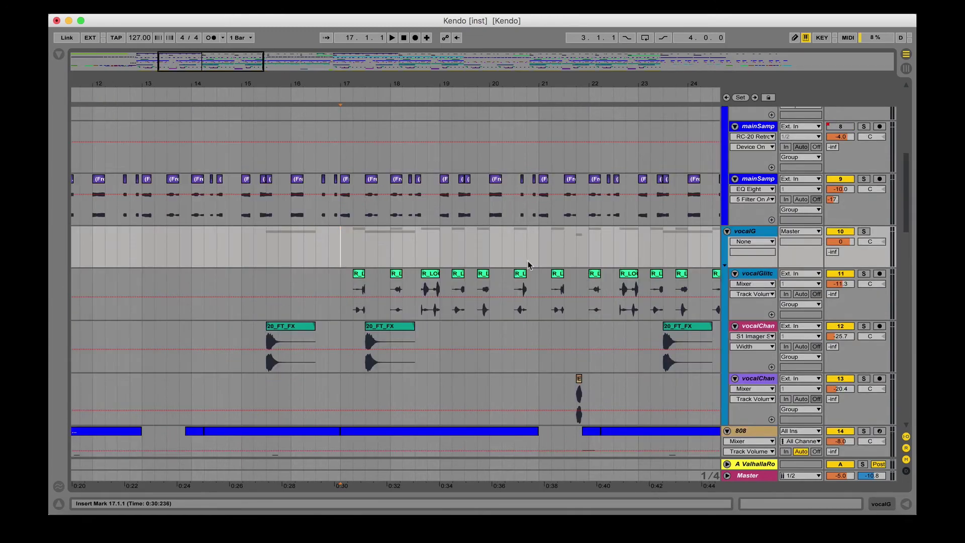
scroll(330, 250, "left", 5)
key("space")
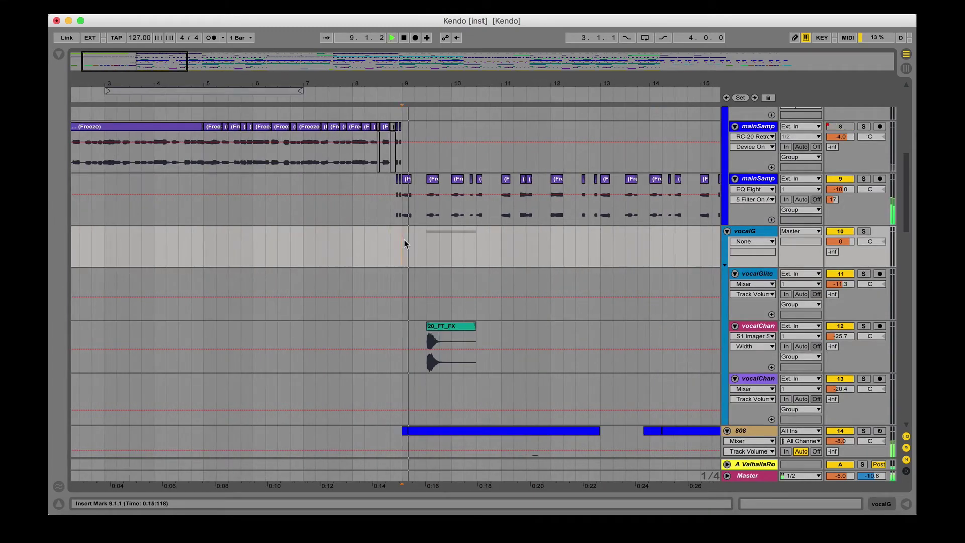
scroll(405, 244, "down", 3)
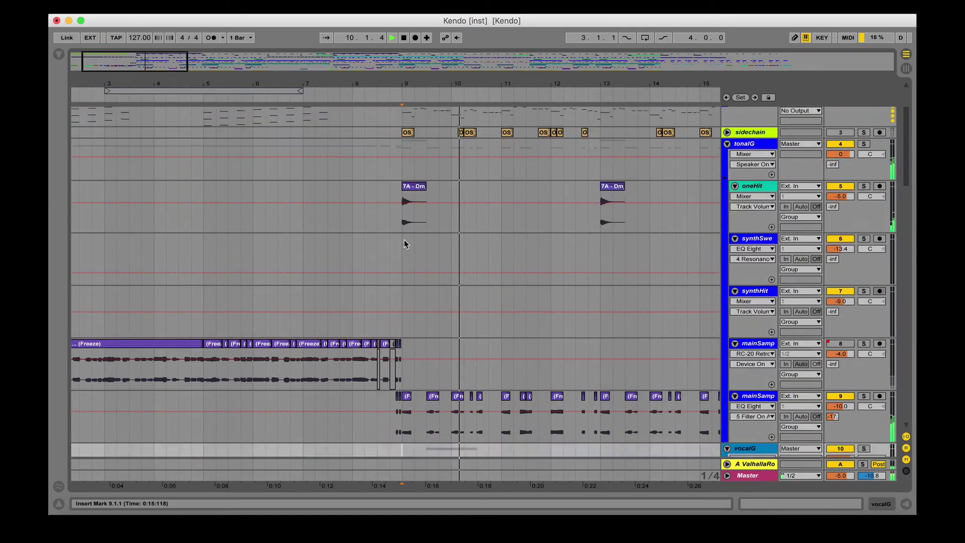
key("space")
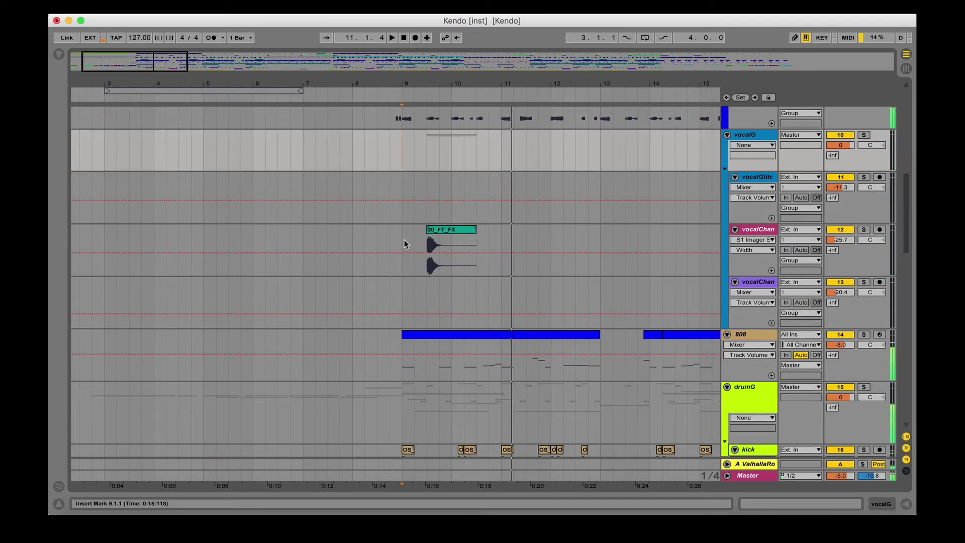
Audition the vocalG group in solo from bar 17
scroll(432, 241, "right", 8)
scroll(432, 241, "down", 4)
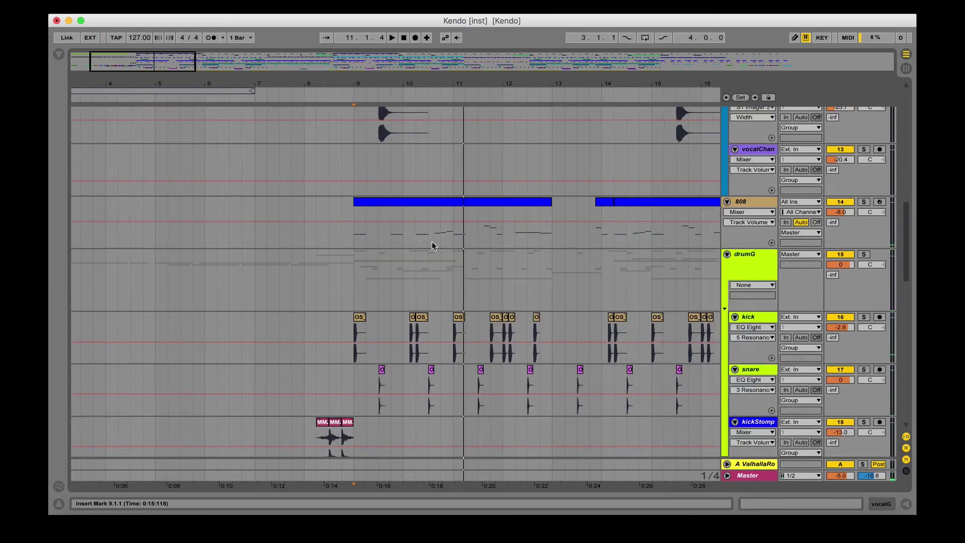
scroll(432, 241, "up", 6)
scroll(433, 241, "right", 6)
left_click(313, 253)
scroll(309, 239, "up", 2)
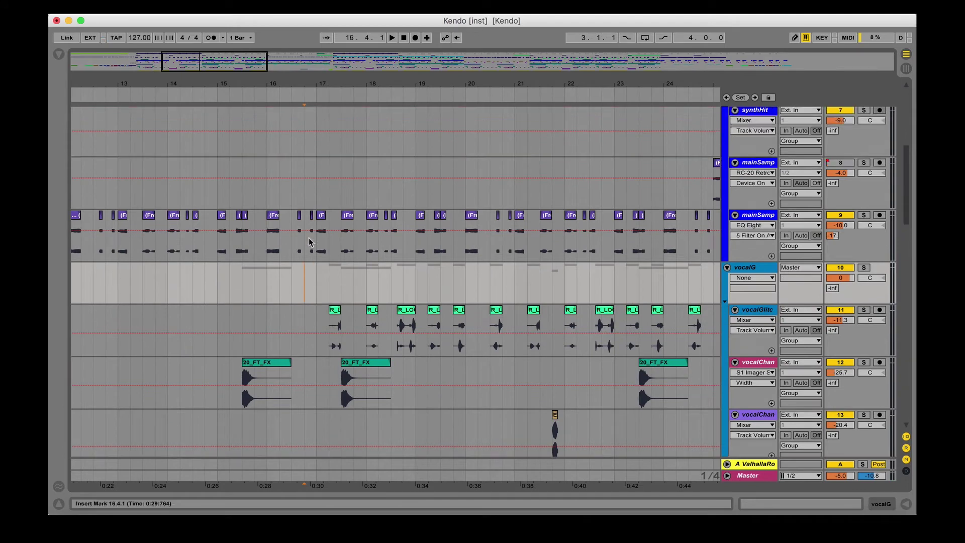
scroll(317, 283, "down", 1)
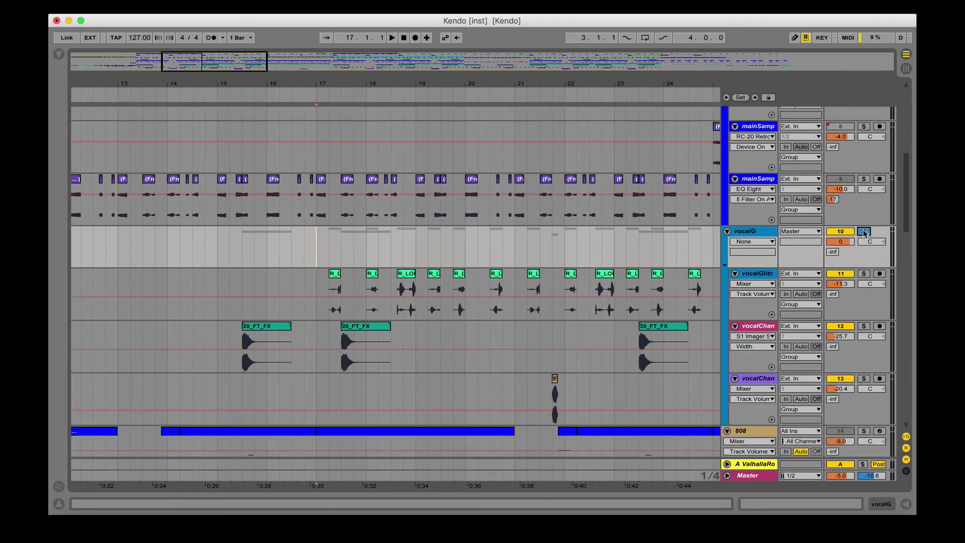
key("space")
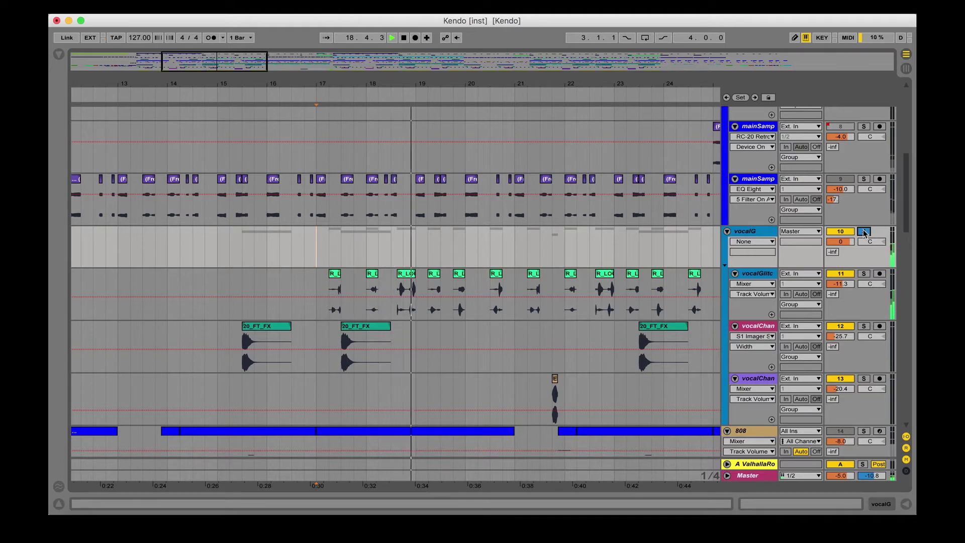
scroll(864, 232, "up", 4)
key("space")
Audition the tonalG group soloed together with vocalG from bar 17, and unsolo both groups when finished
scroll(866, 161, "up", 4)
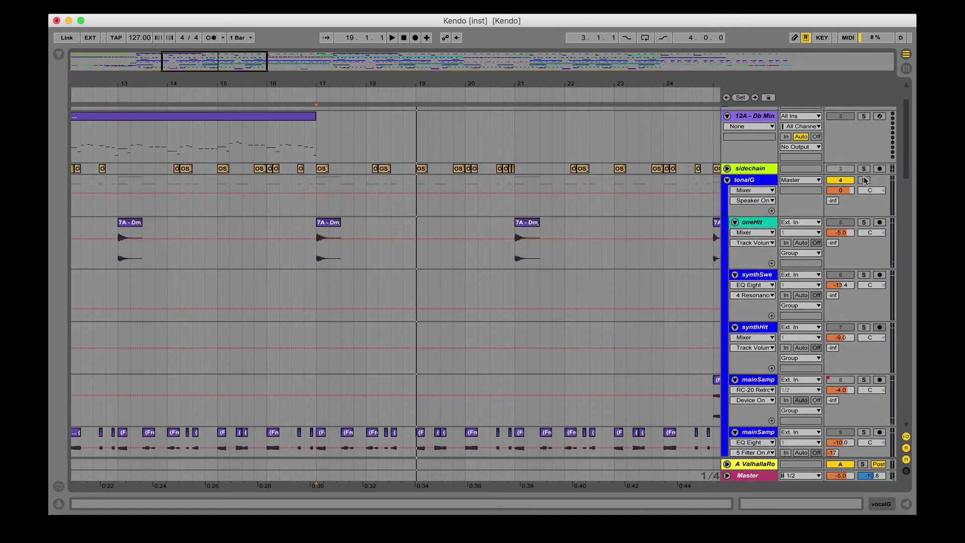
key("space")
scroll(590, 270, "down", 10)
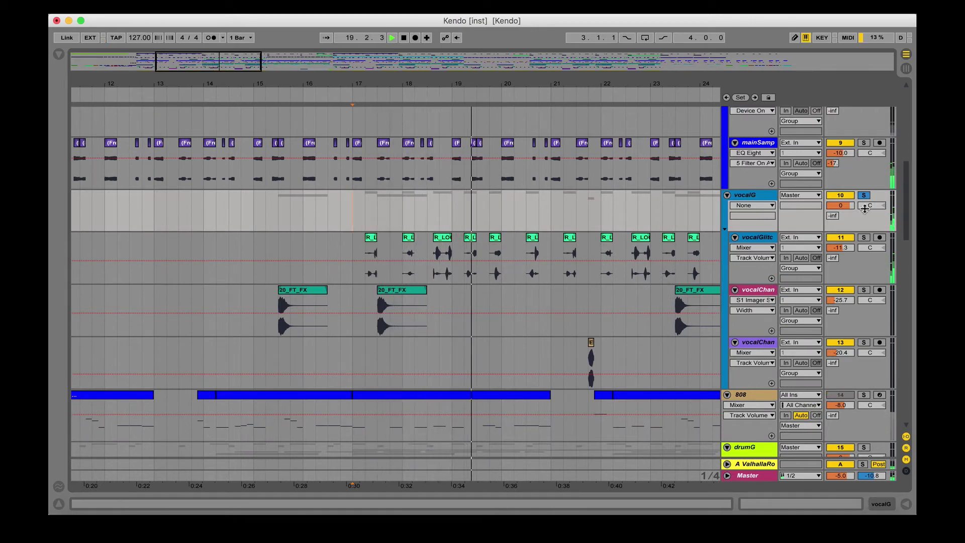
key("space")
Examine the vocal glitch and vocal chant clips against the 808 and drums between bars 15 and 24
left_click(459, 219)
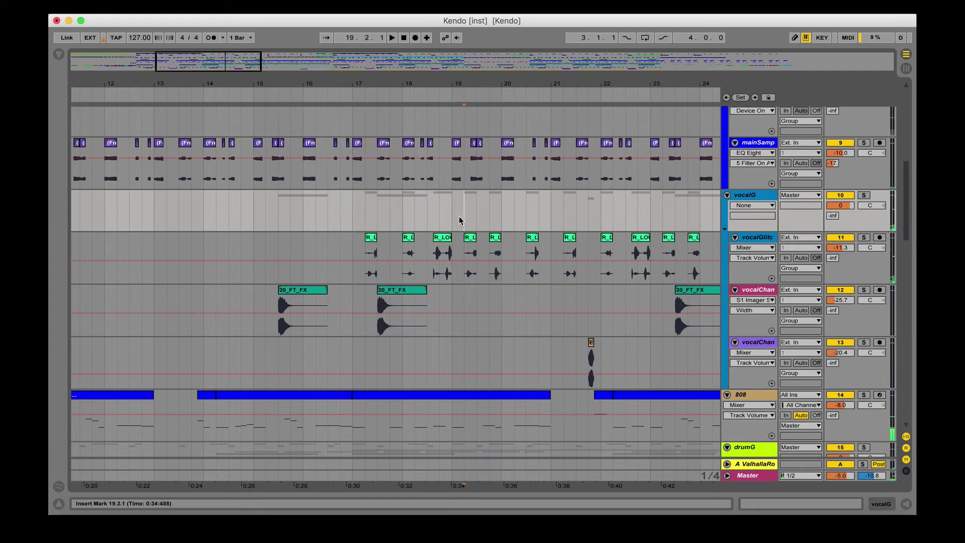
left_click(358, 174)
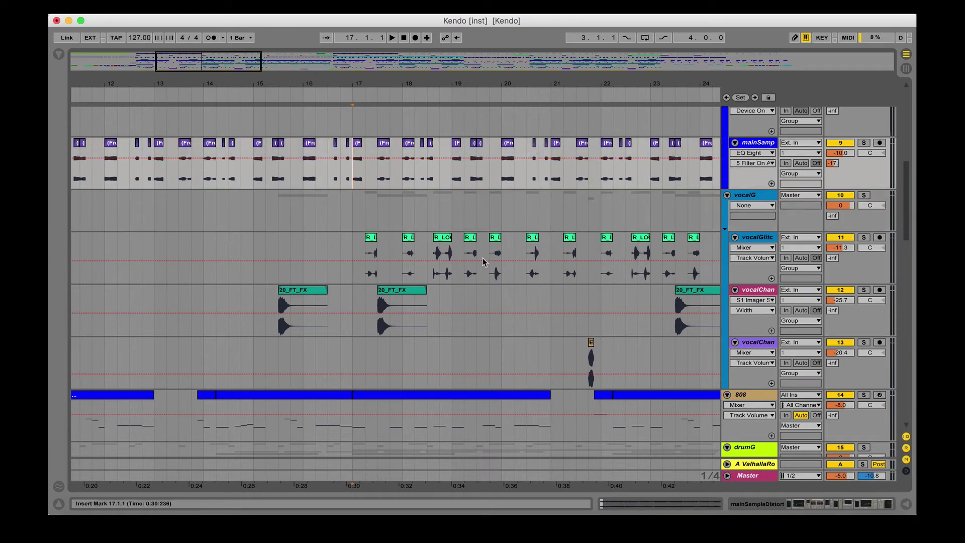
left_click(353, 252)
scroll(353, 246, "right", 5)
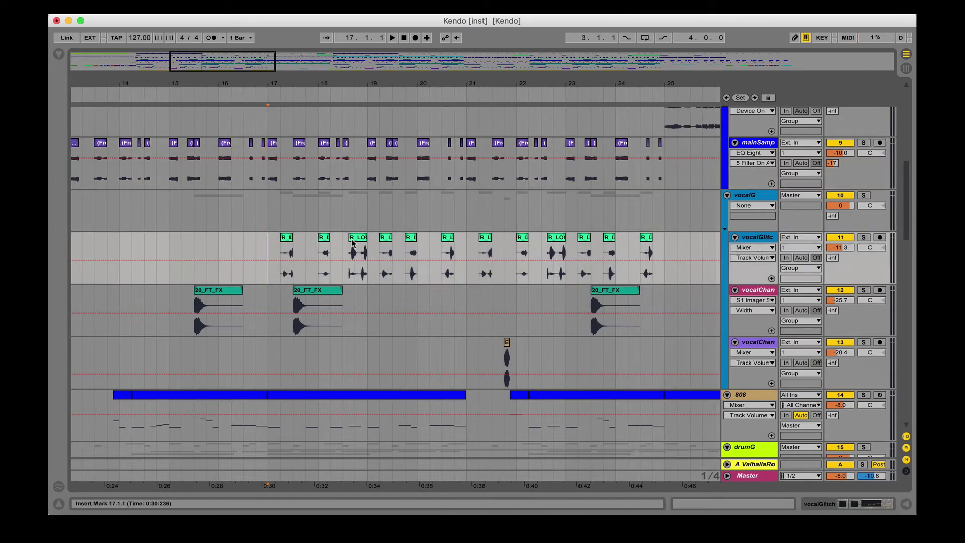
left_click(463, 282)
scroll(463, 279, "down", 10)
scroll(463, 279, "up", 8)
scroll(463, 279, "left", 3)
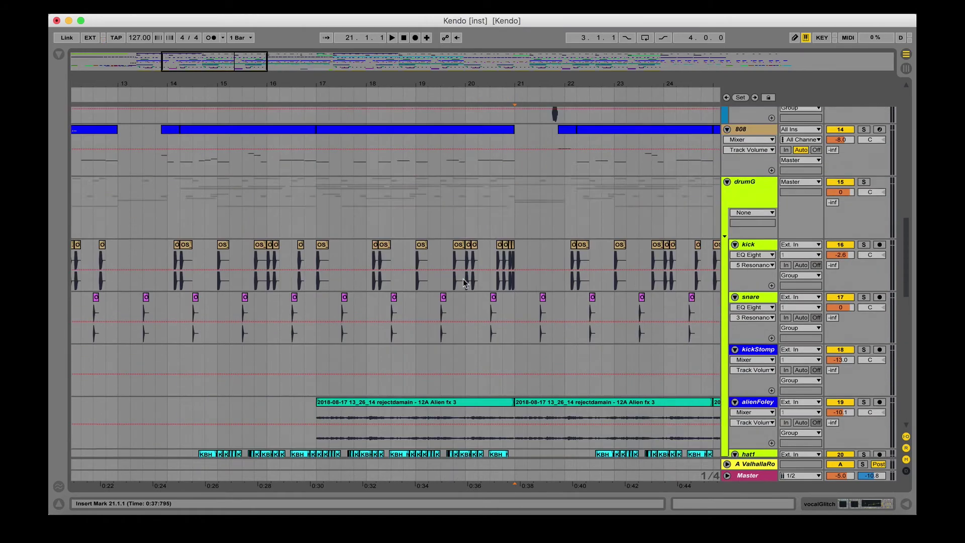
left_click(229, 236)
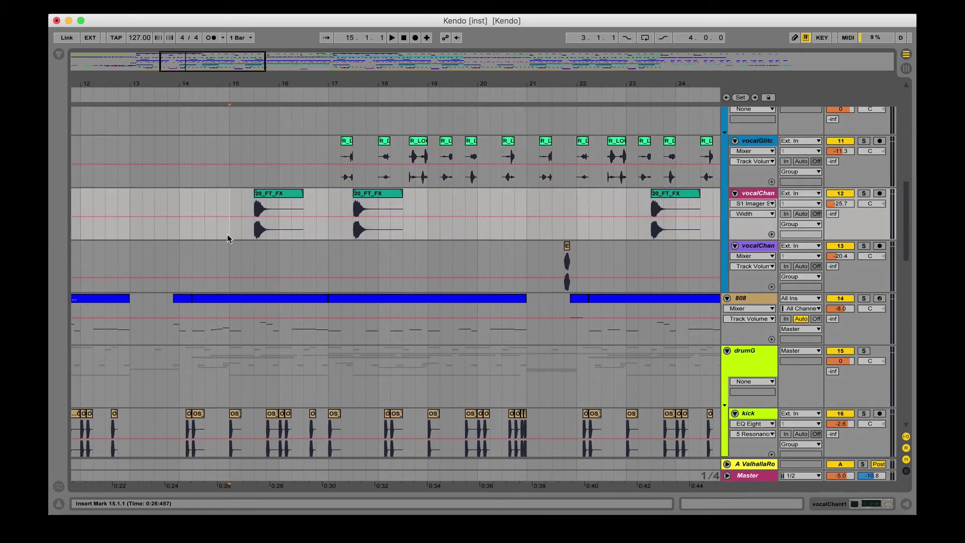
Audition the vocalChant1 track's 20_FT_FX clip near bar 9 in solo
scroll(227, 234, "left", 6)
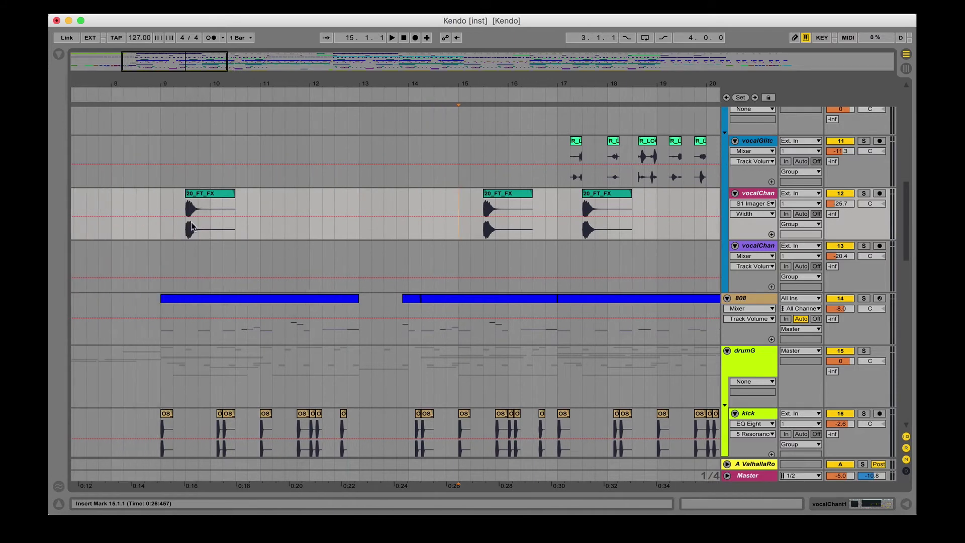
left_click(190, 224)
key("space")
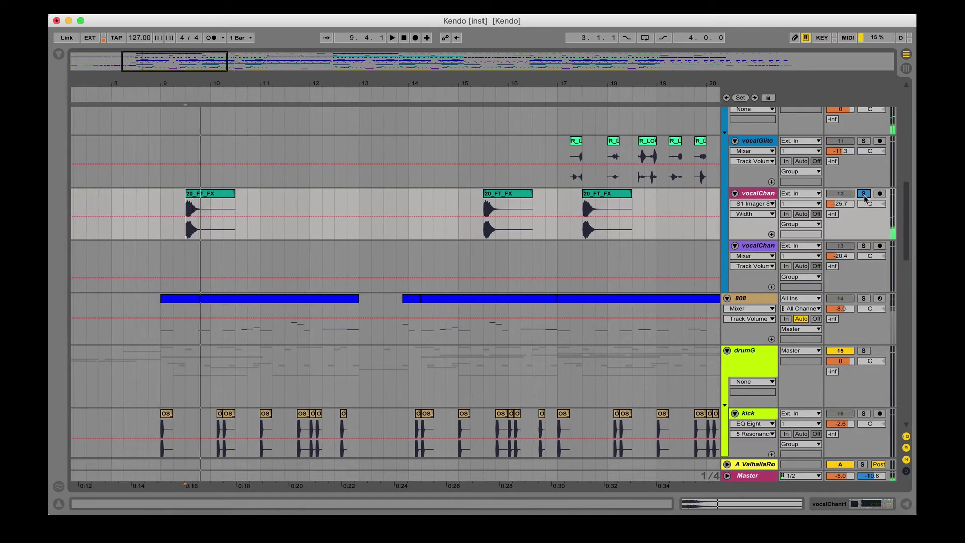
Audition the vocalChant2 clip near bar 21 in solo and in the full mix, leaving the track unsoloed
scroll(862, 222, "right", 5)
left_click(864, 246)
left_click(864, 261)
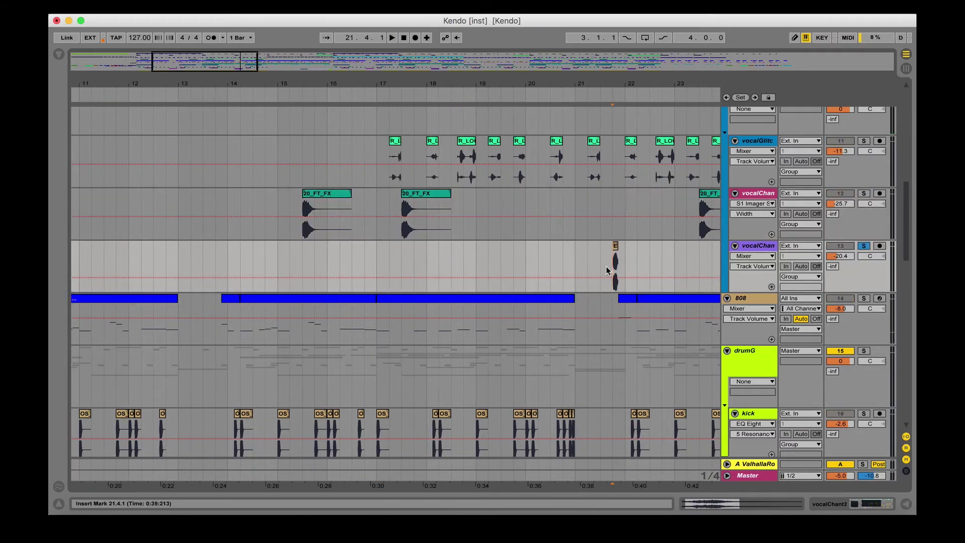
left_click(864, 245)
scroll(467, 264, "right", 6)
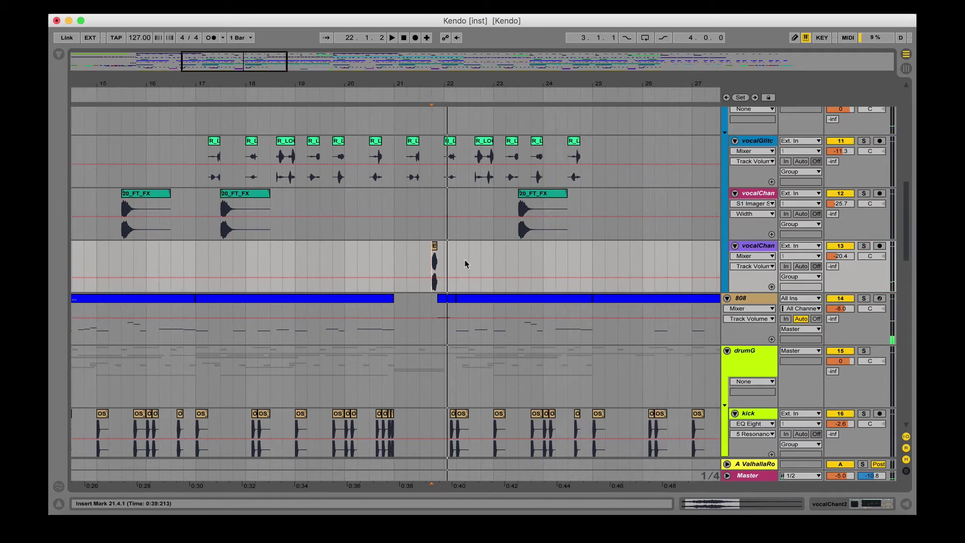
left_click(397, 264)
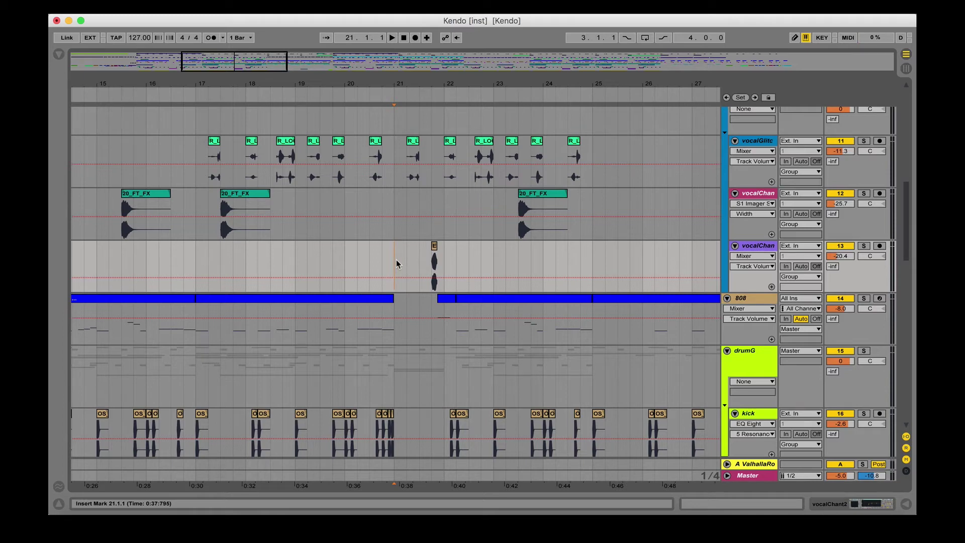
key("space")
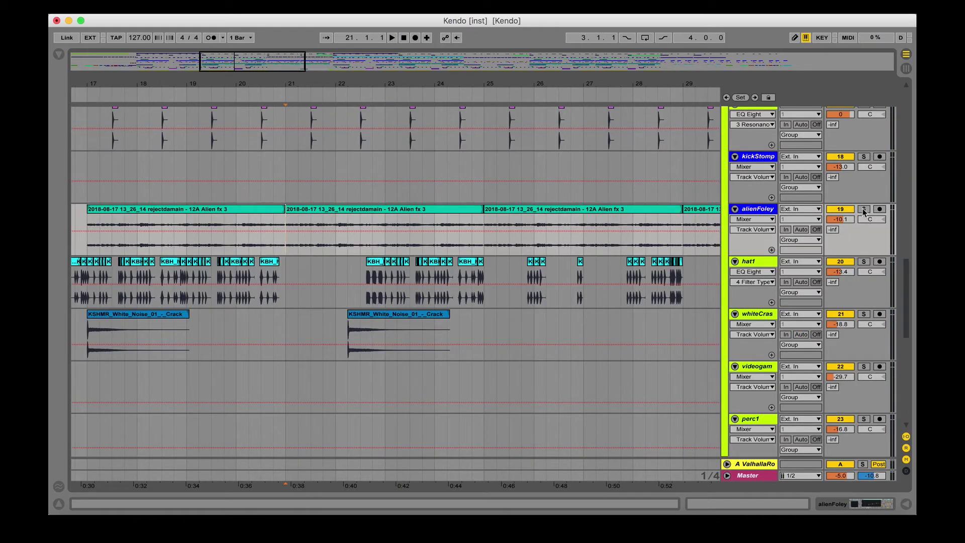
Inspect the alienFoley track's S1 Imager, EQ Eight and EQ Three effects, and open its clip at bar 21
key("space")
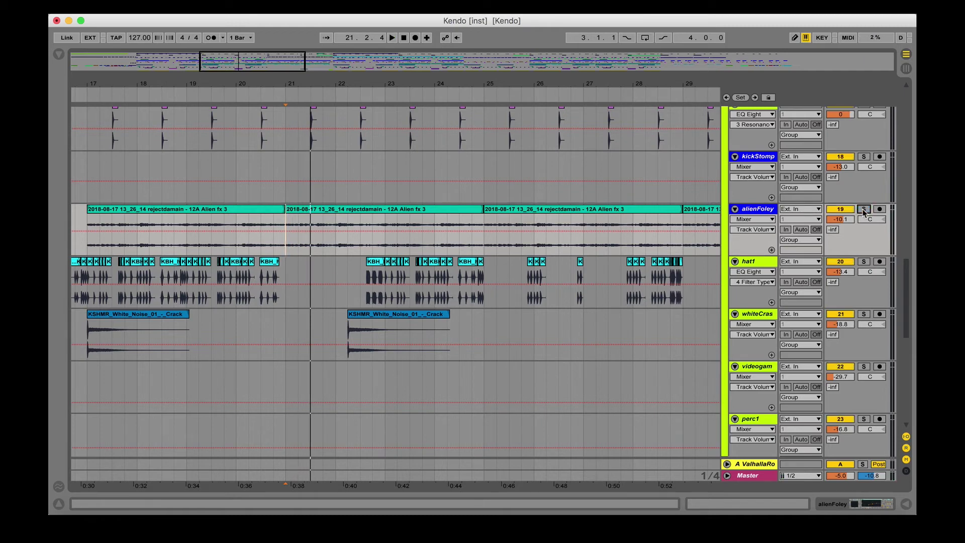
double_click(751, 212)
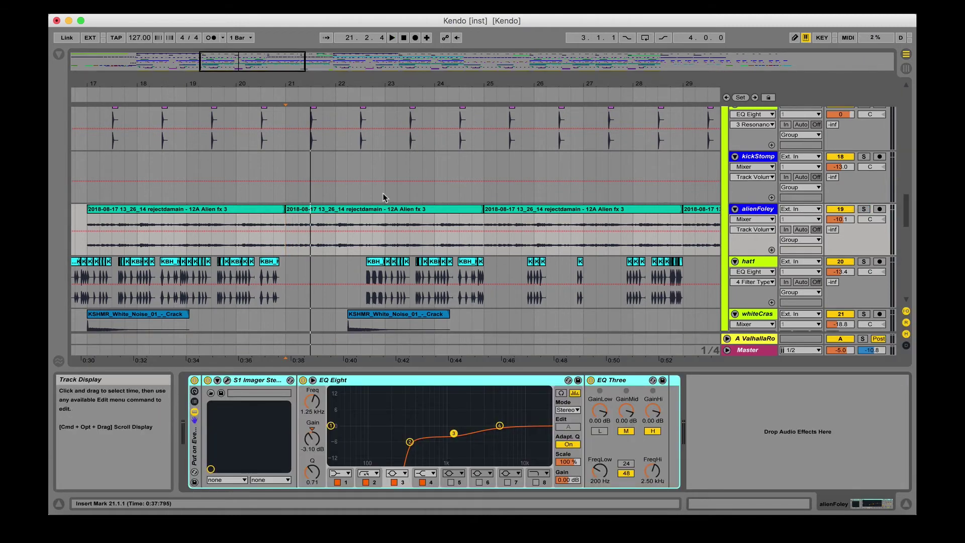
left_click(385, 209)
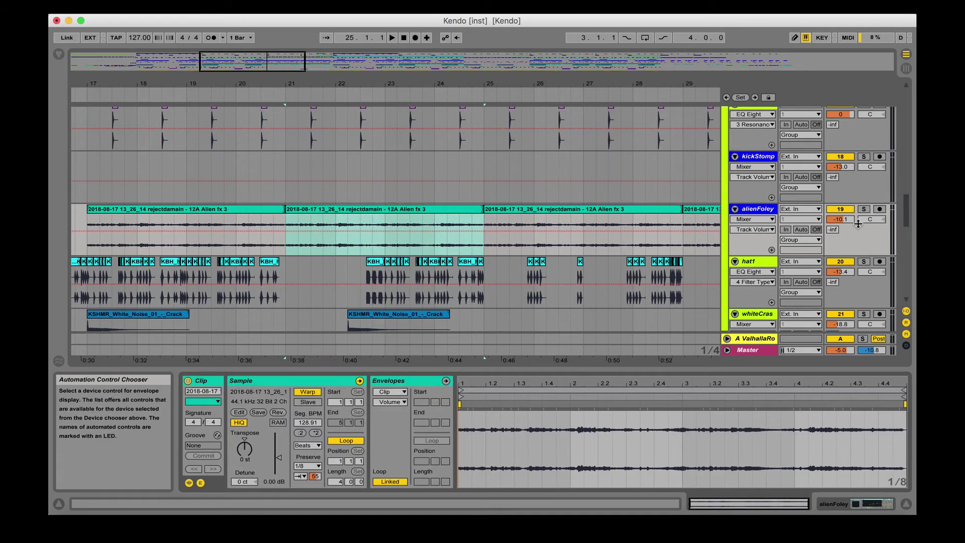
Audition the alienFoley clip in solo from bar 21 and check its Beats warp and transient envelope settings
left_click(300, 478)
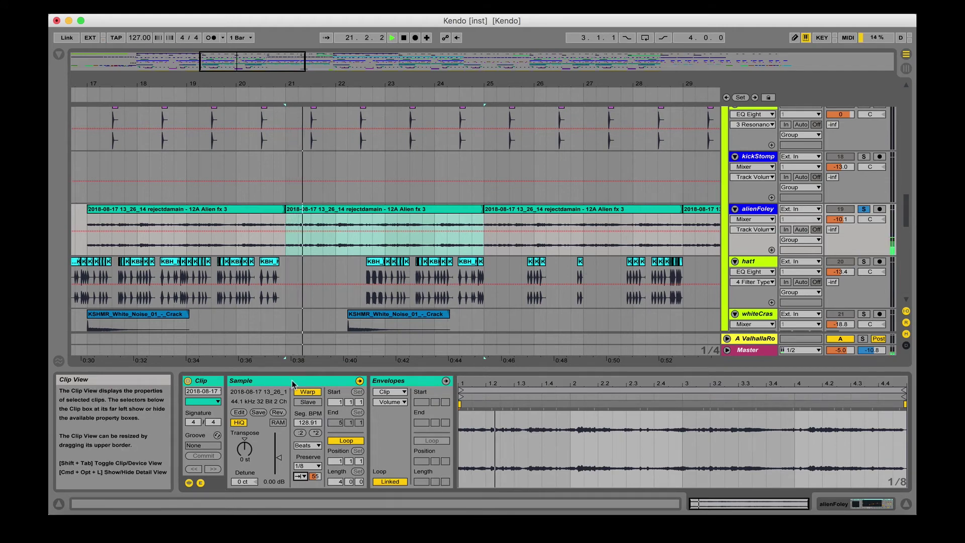
key("space")
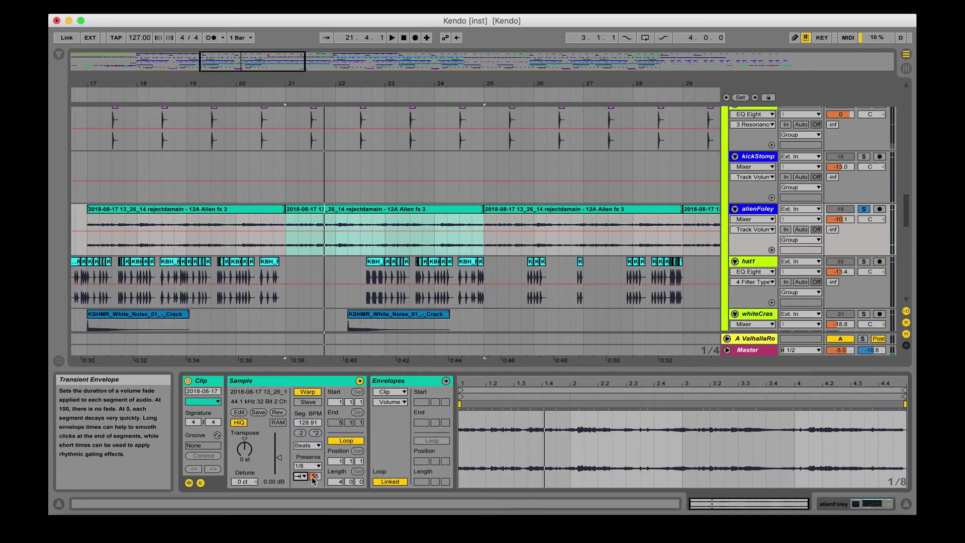
key("space")
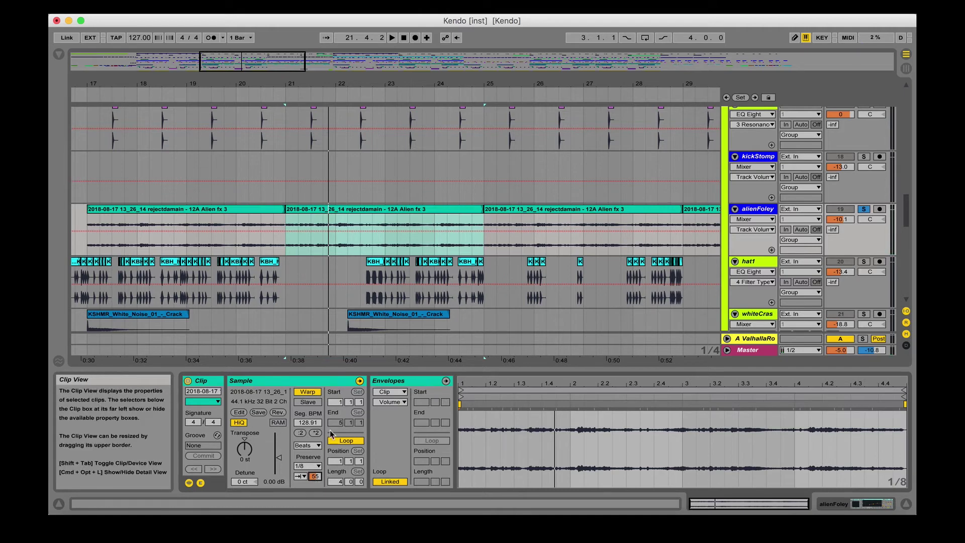
Try the Complex warp mode on the alienFoley clip, play it for comparison, and undo the change
left_click(307, 446)
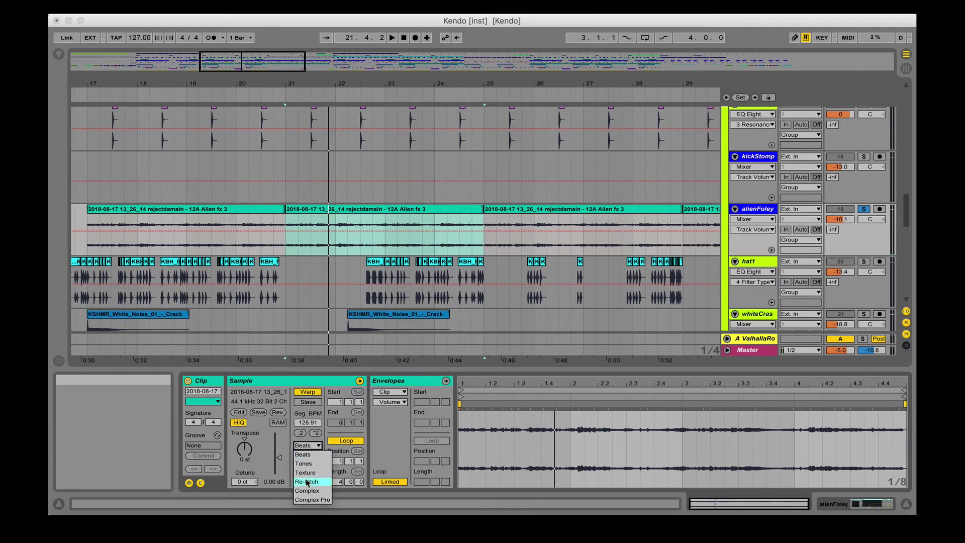
left_click(303, 491)
key("space")
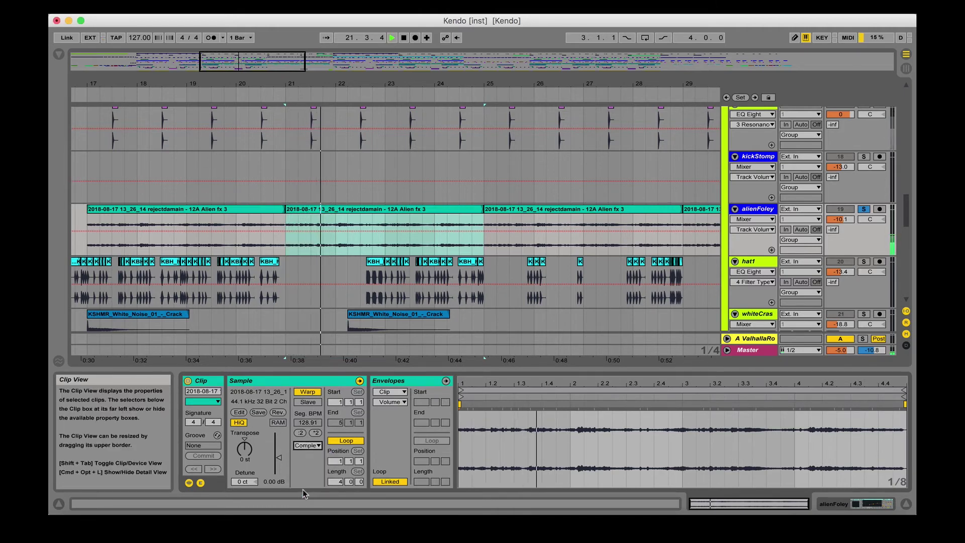
key("super+z")
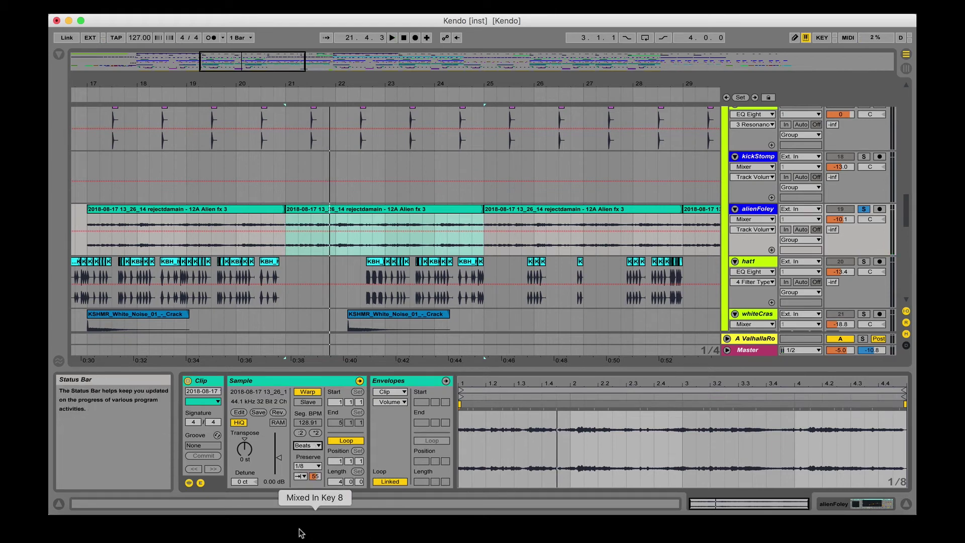
Hide the clip details, unsolo alienFoley, and audition the full mix from 32.3.1 with more of the arrangement in view
key("super+alt+l")
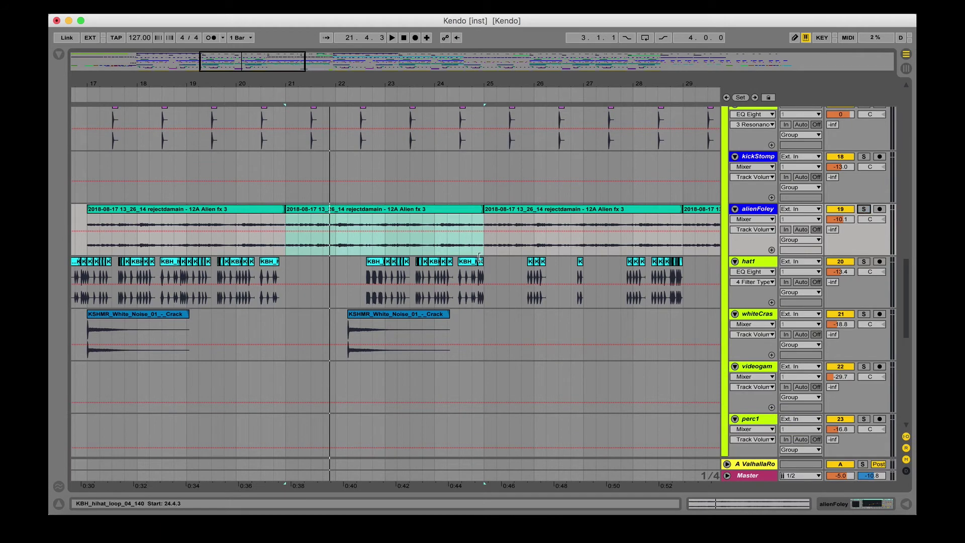
left_click(484, 244)
key("minus")
scroll(484, 244, "right", 5)
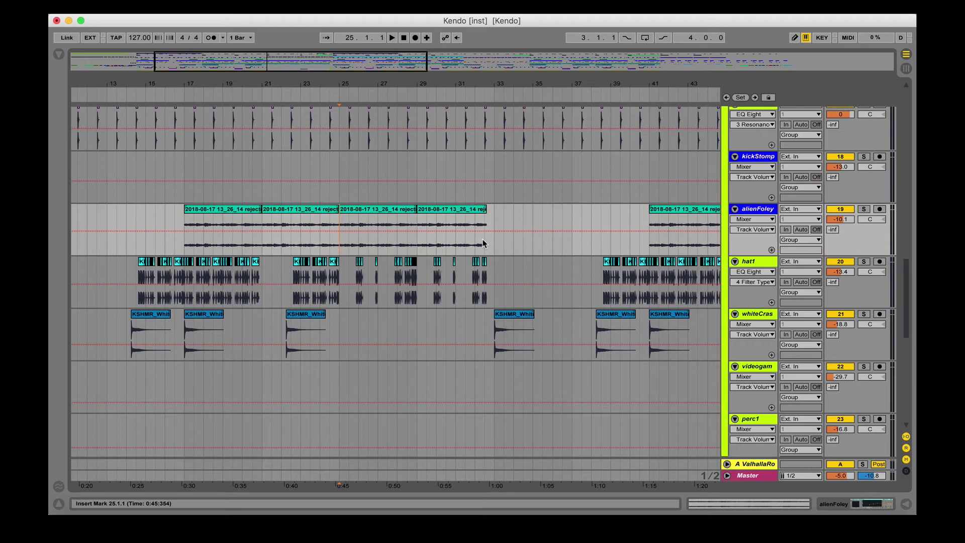
scroll(435, 254, "up", 4)
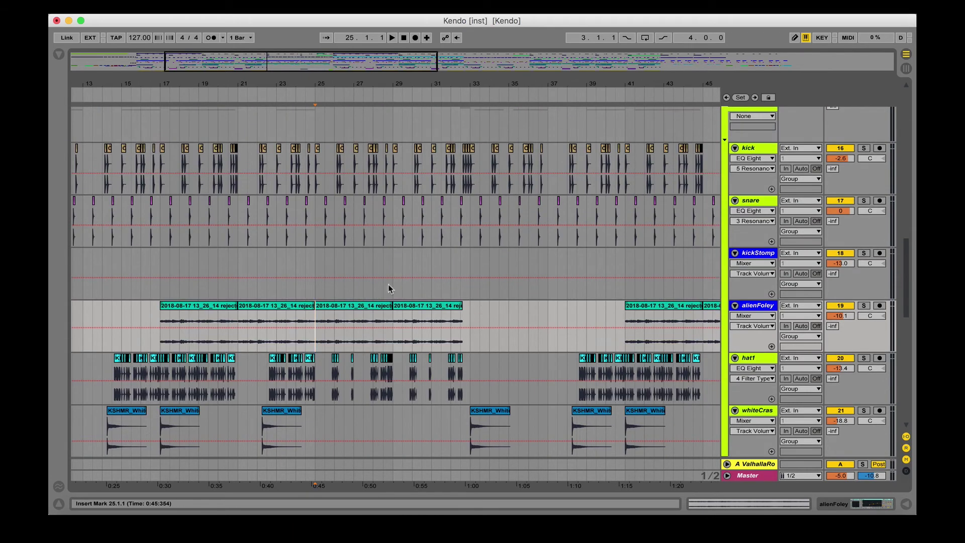
left_click(394, 288)
scroll(394, 287, "right", 3)
key("space")
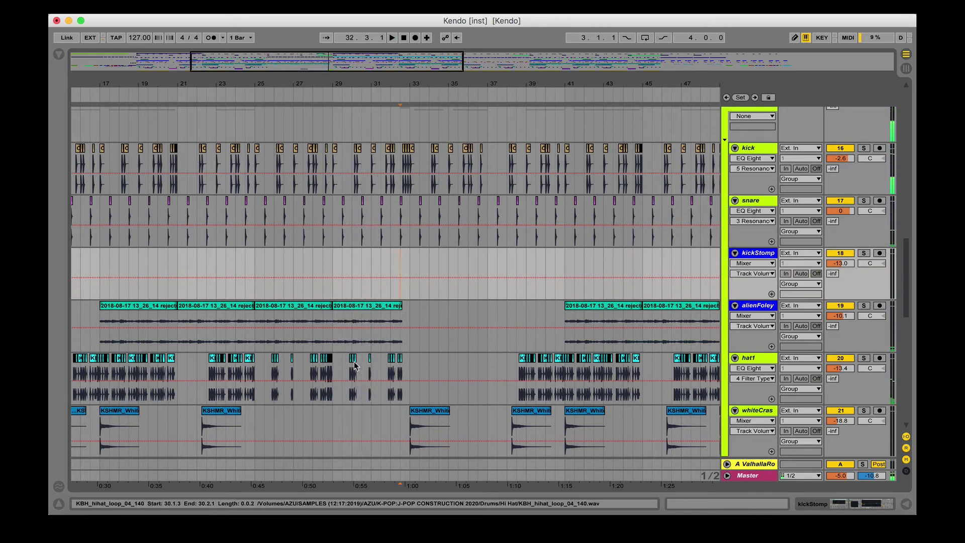
key("space")
Audition the full mix from bar 33, where the synthHit clips start
scroll(367, 388, "left", 5)
scroll(368, 387, "right", 5)
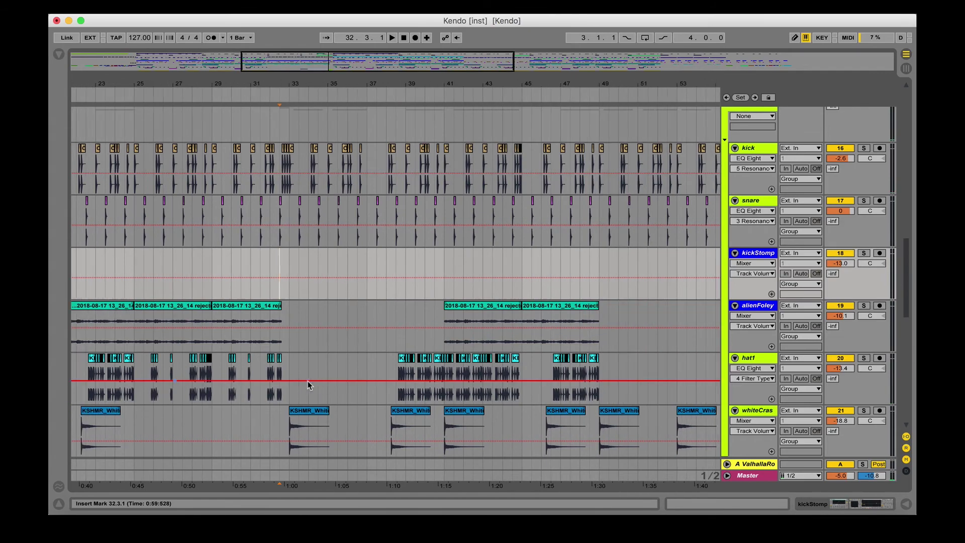
scroll(380, 361, "right", 4)
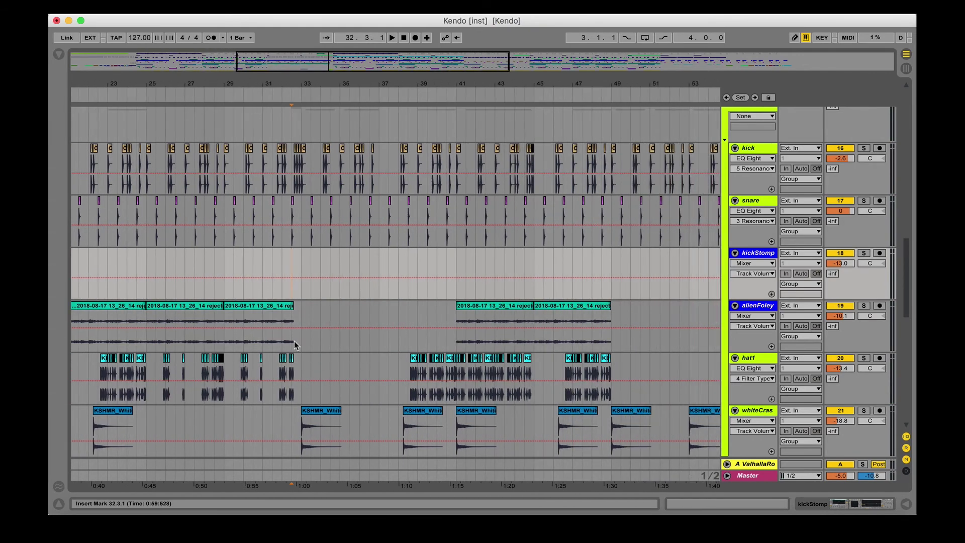
left_click(303, 343)
scroll(303, 343, "up", 10)
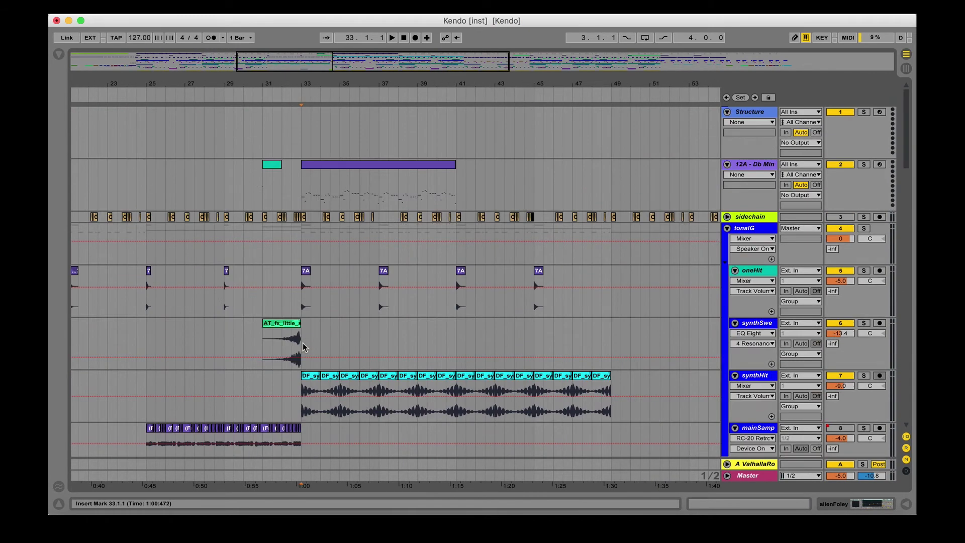
key("space")
scroll(303, 342, "down", 15)
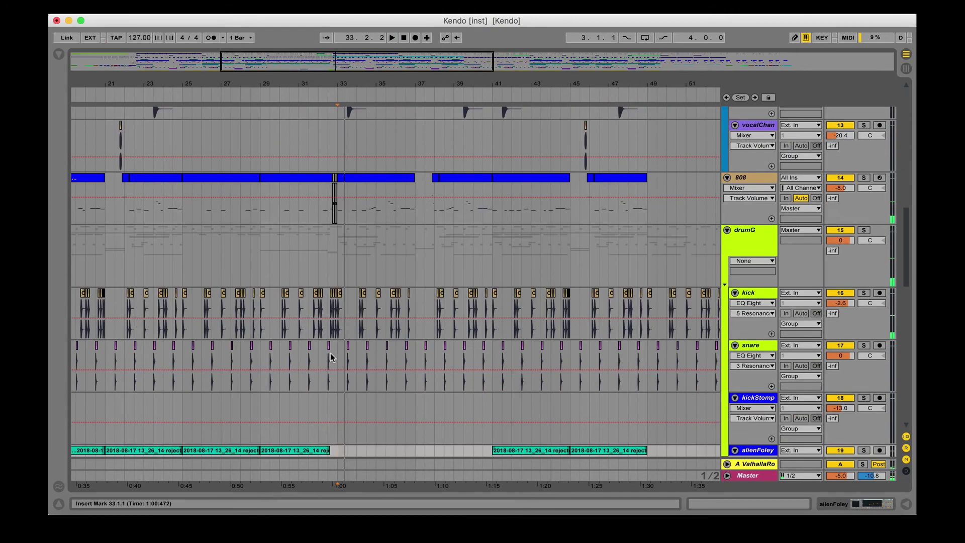
Examine the drum, percussion, vocal and 808 clips across the arrangement from bar 33 towards the end
scroll(462, 248, "down", 5)
scroll(487, 217, "right", 5)
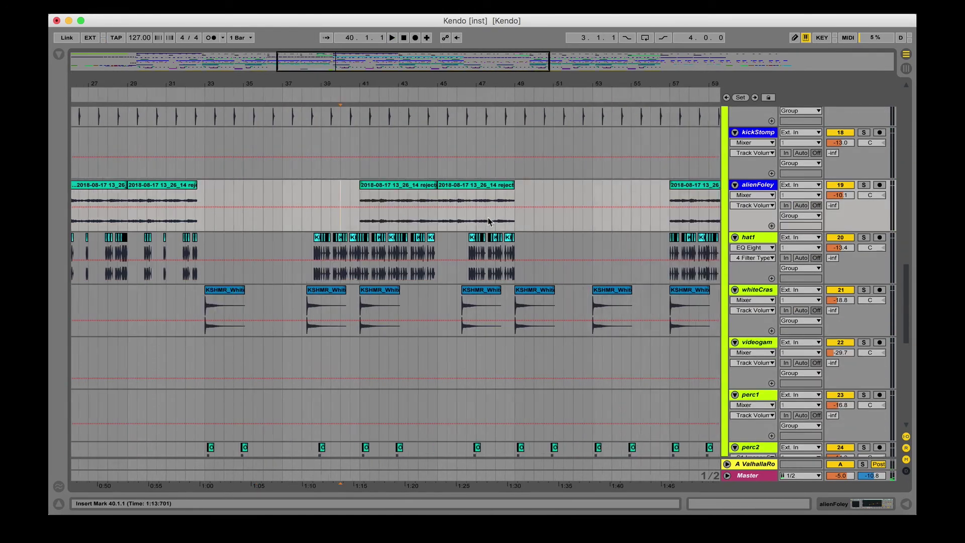
scroll(489, 220, "up", 10)
left_click(330, 277)
scroll(331, 276, "down", 10)
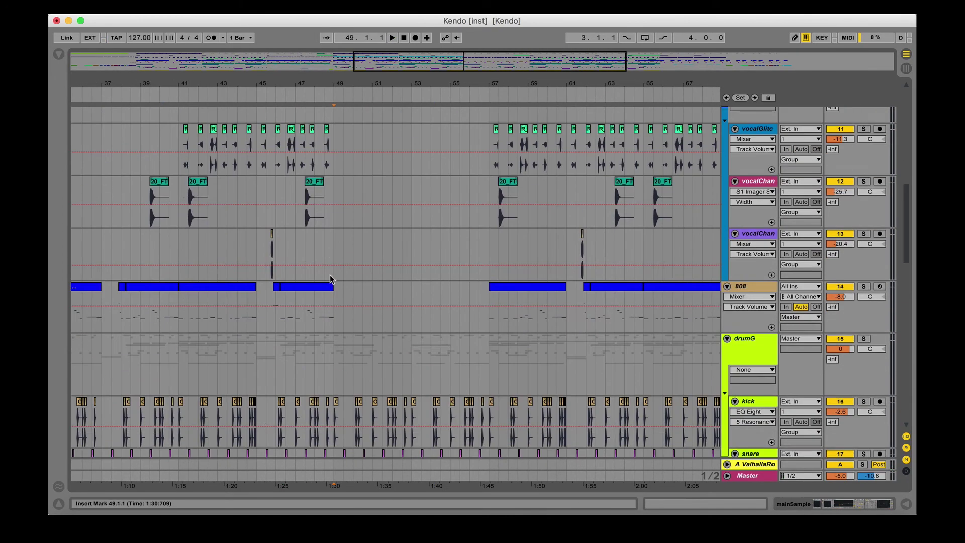
scroll(330, 276, "right", 5)
scroll(331, 276, "up", 9)
scroll(329, 275, "down", 10)
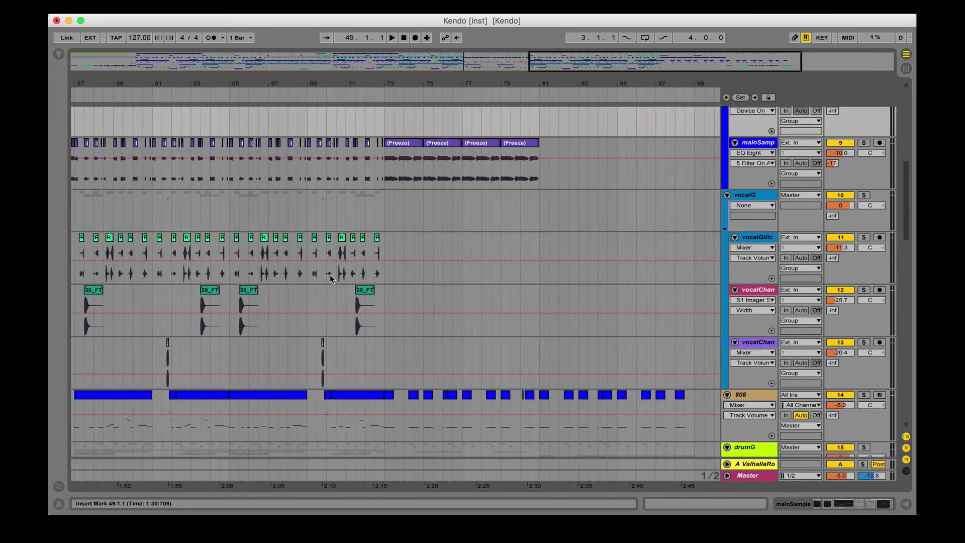
Audition the mainSampleDistort section from bar 49 and compare it with the mainSample clips in bars 25 to 33
scroll(330, 274, "left", 8)
scroll(506, 201, "up", 10)
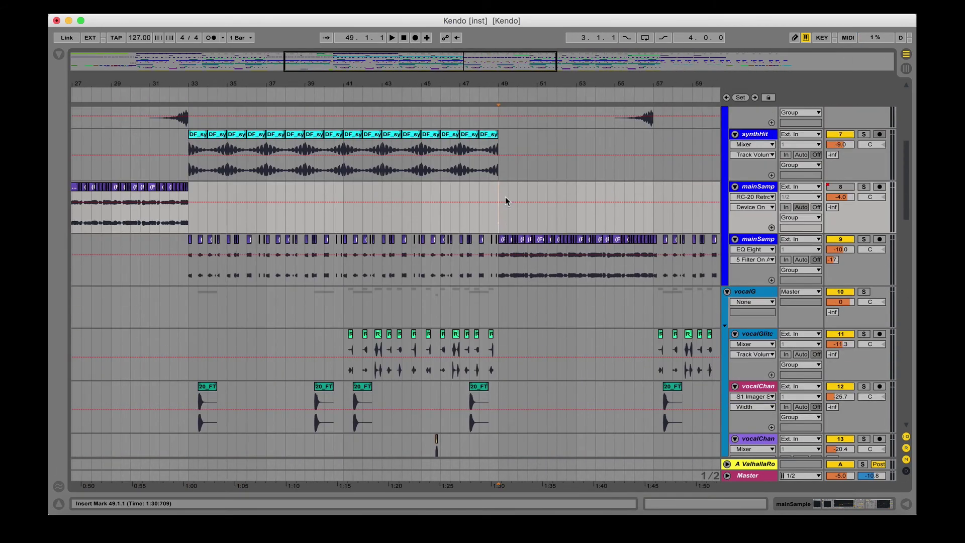
left_click(492, 275)
key("space")
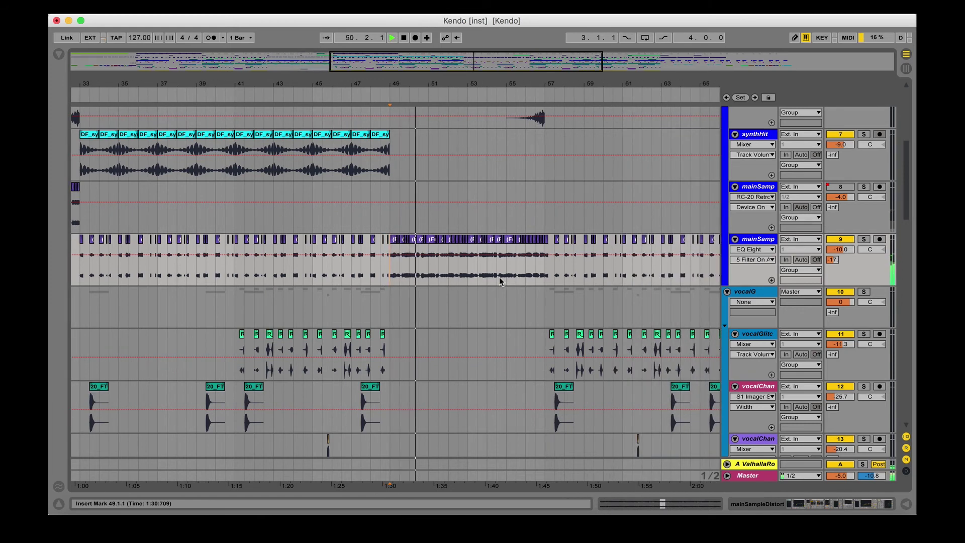
key("space")
scroll(236, 222, "left", 10)
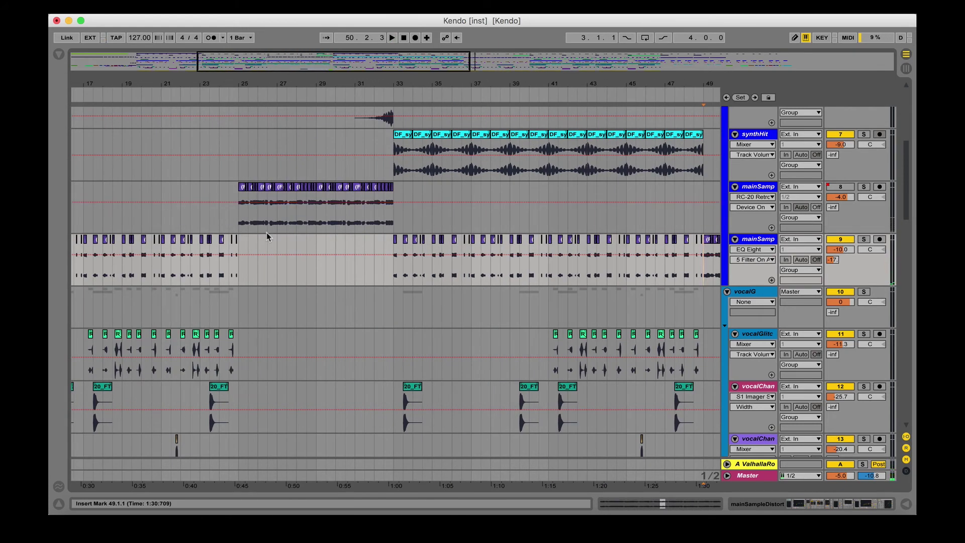
scroll(267, 232, "right", 10)
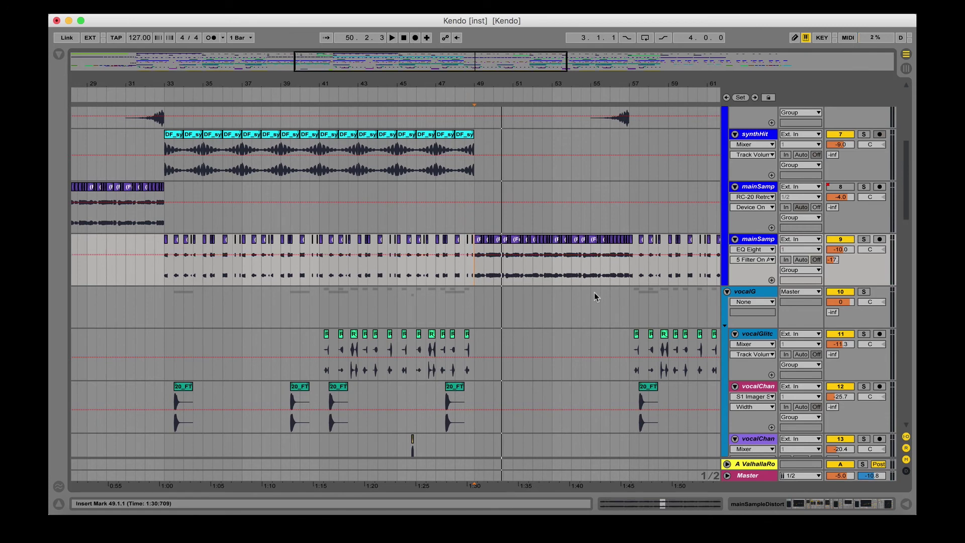
Audition the full mix from bar 73, where the frozen mainSampleDistort clips begin
scroll(594, 293, "right", 20)
scroll(592, 295, "up", 1)
scroll(593, 295, "right", 3)
left_click(344, 296)
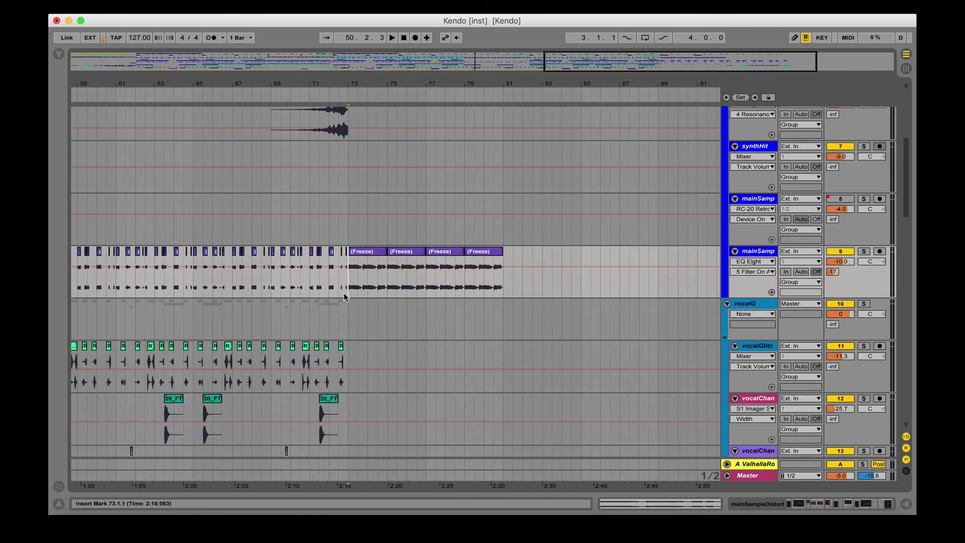
key("space")
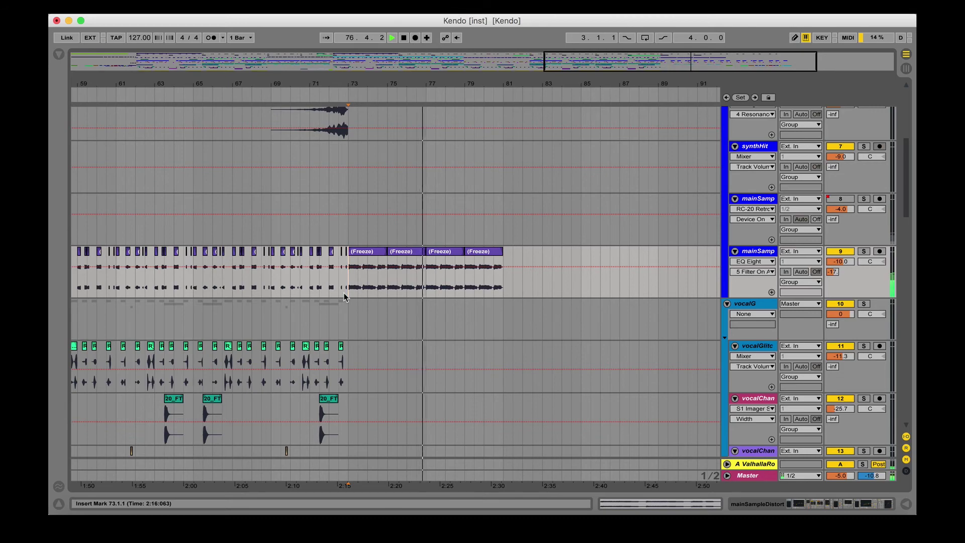
key("space")
Check the 808 and drum clips in the outro, and play the full mix with bars 81 to 89 selected
scroll(345, 296, "down", 10)
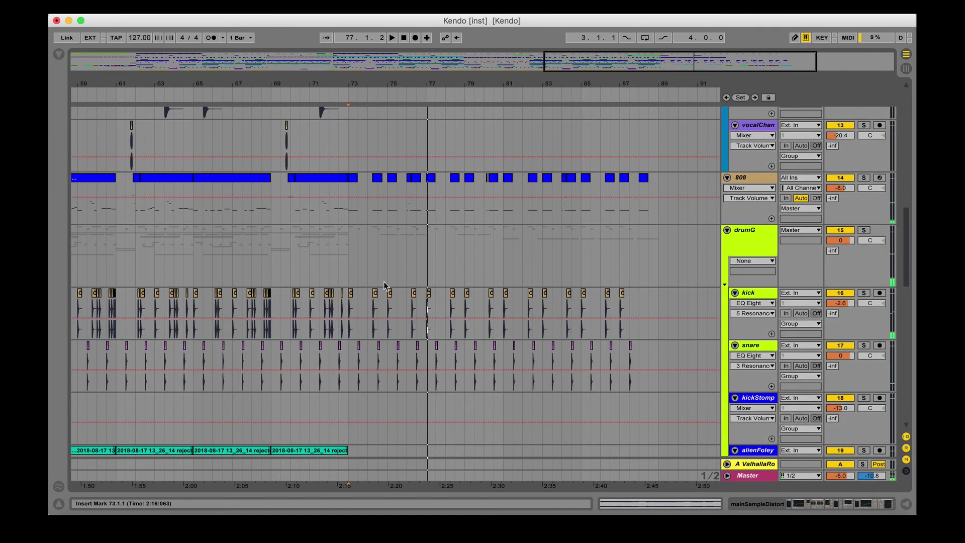
left_click(488, 215)
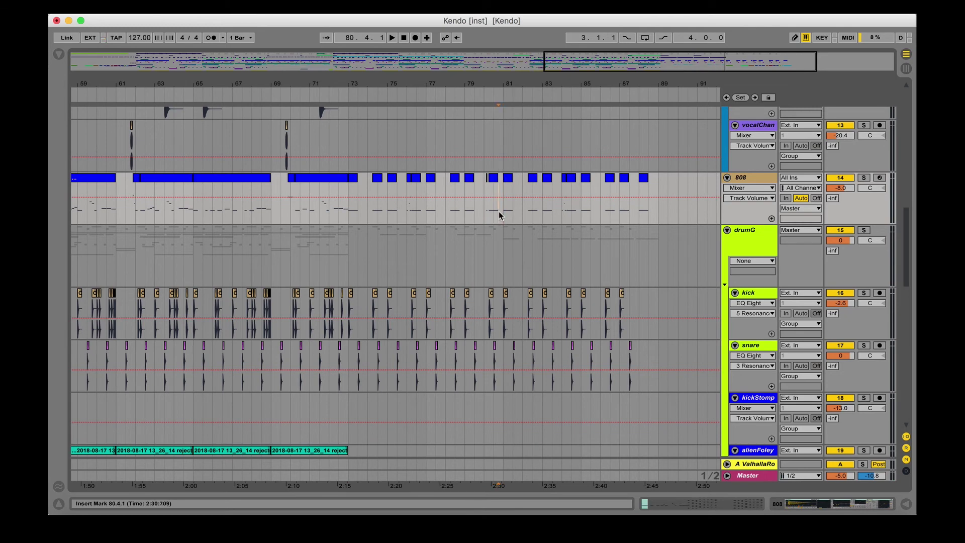
scroll(655, 226, "up", 10)
left_click(655, 225, "shift")
key("space")
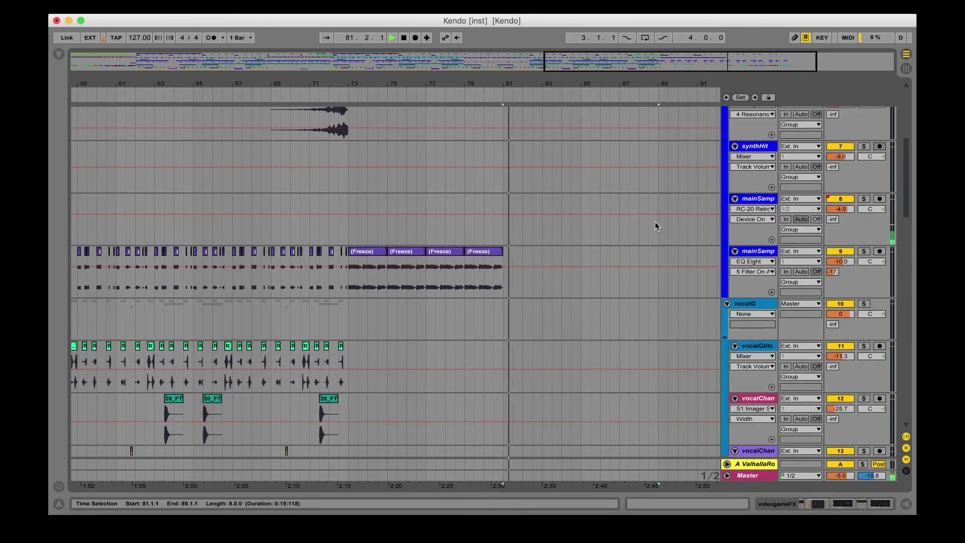
Stop playback, show the mainSample track's effects chain and place the insert mark at bar 10 in the zoomed-out arrangement
key("space")
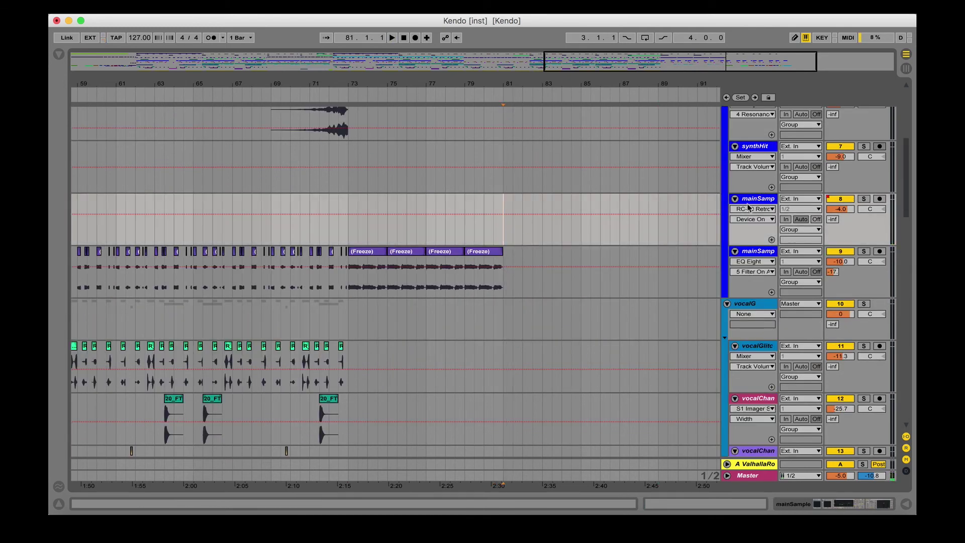
key("super+alt+l")
scroll(277, 250, "left", 5)
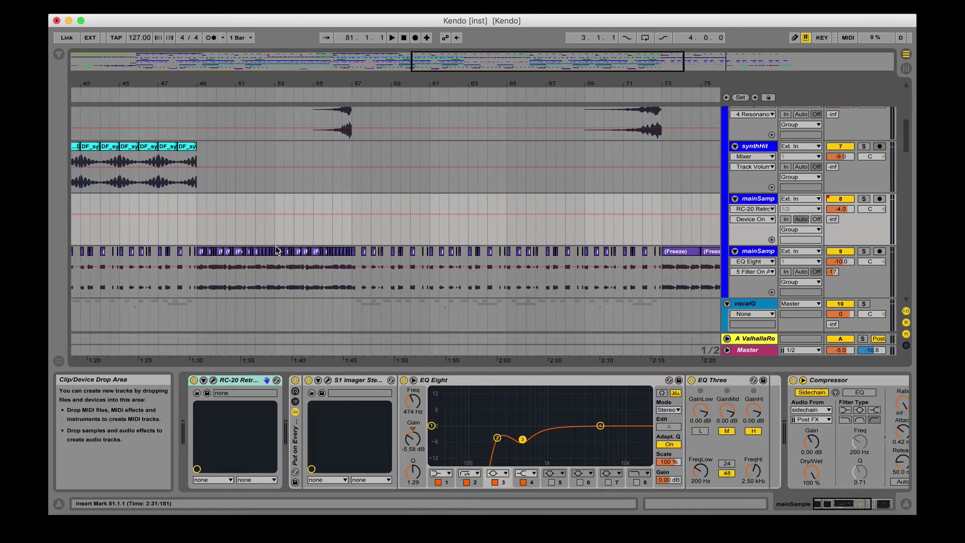
scroll(277, 250, "left", 10)
scroll(277, 250, "down", 1)
left_click(152, 226)
key("minus")
key("minus")
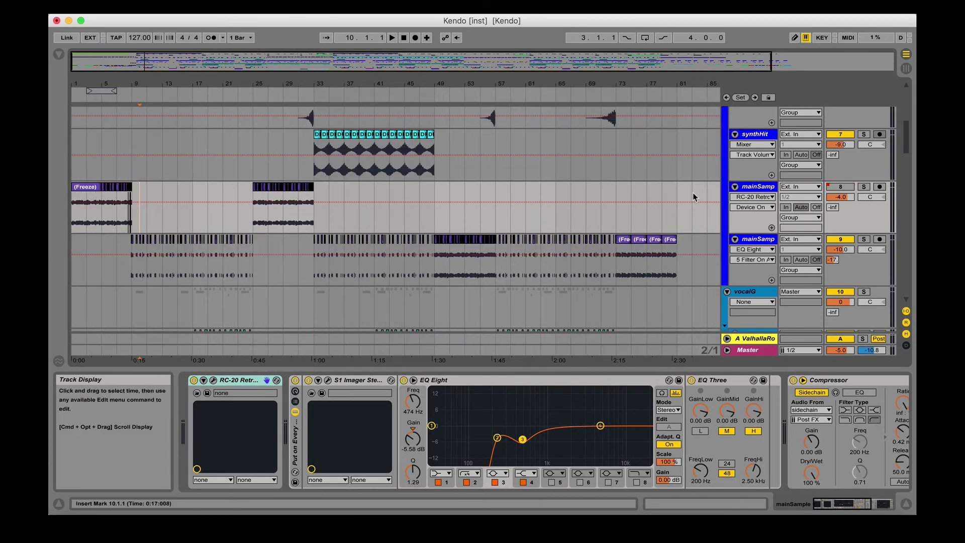
Check the mainSample track's list of automatable devices and its RC-20 Retro Color effect
left_click(757, 203)
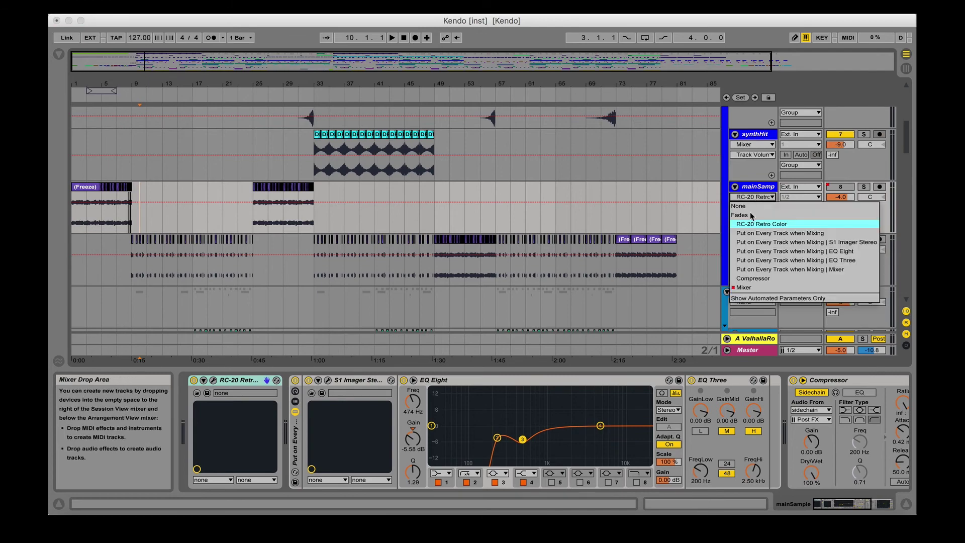
key("Escape")
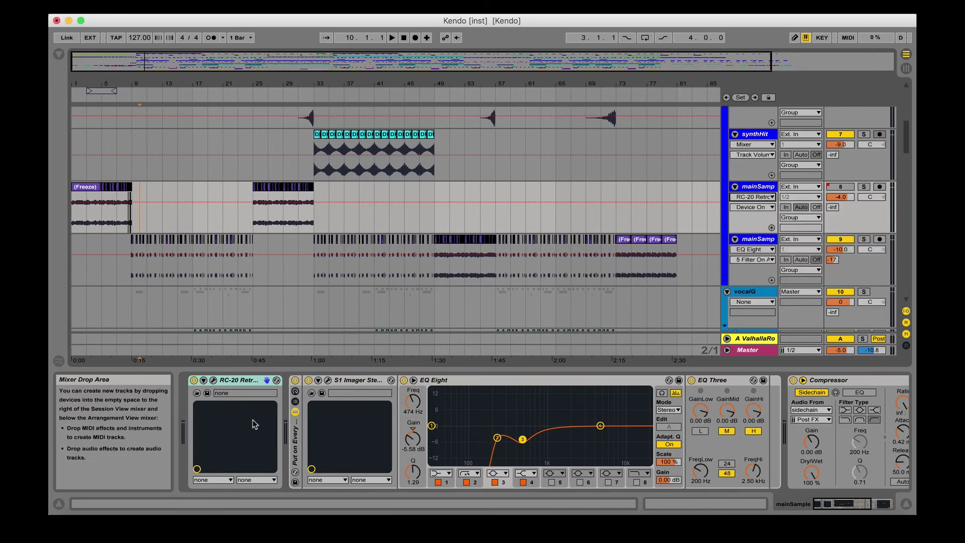
left_click(213, 382)
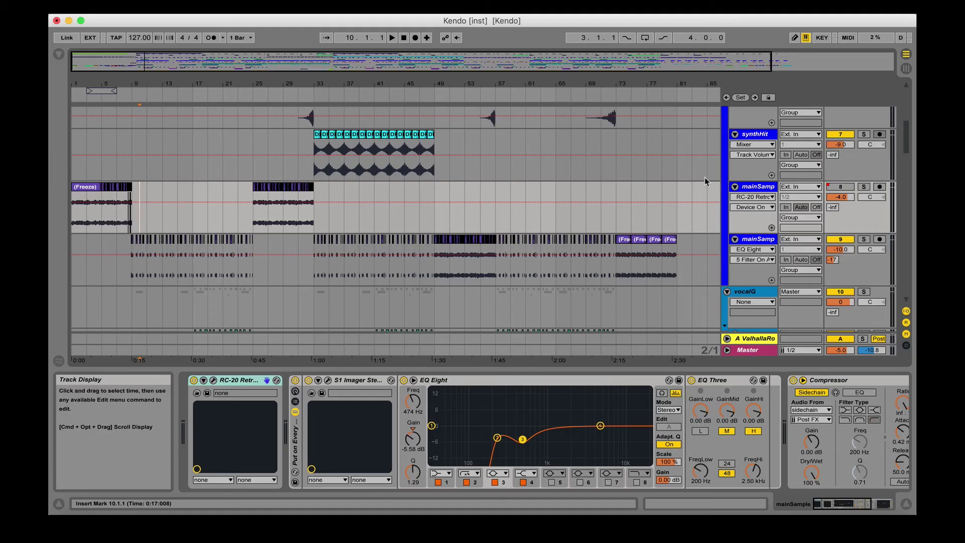
Display the mixer's Speaker On automation for mainSample and examine it through the outro alongside the vocal and 808 clips
left_click(753, 196)
left_click(744, 287)
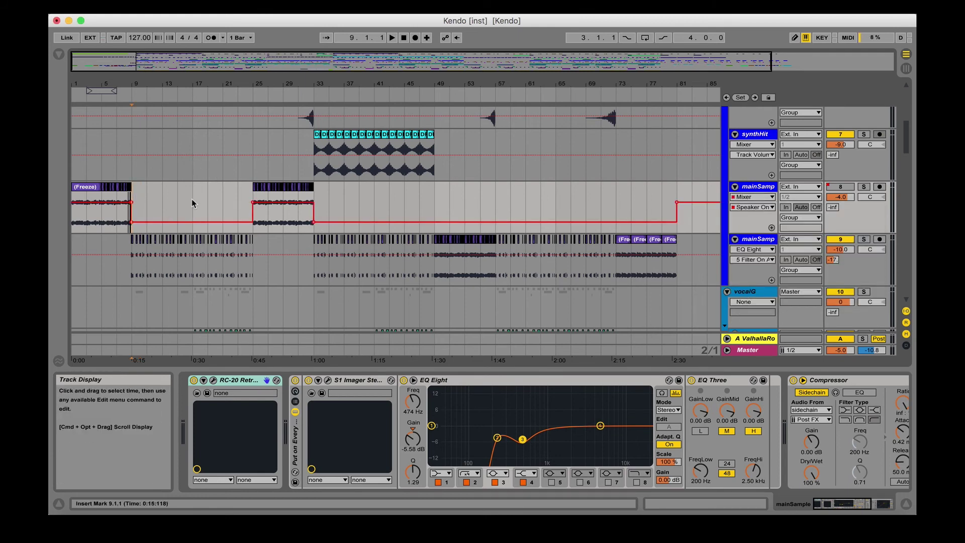
scroll(557, 191, "right", 5)
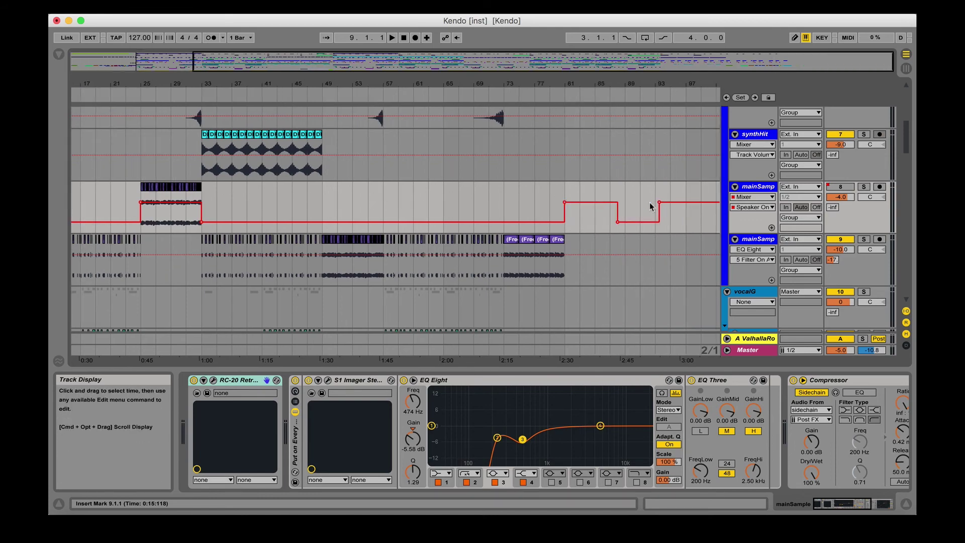
scroll(614, 216, "down", 5)
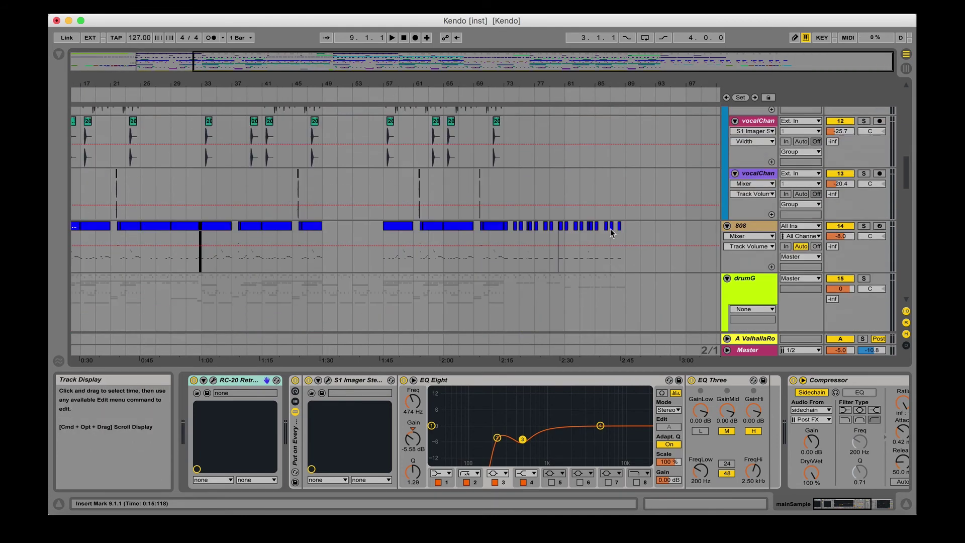
scroll(618, 234, "up", 5)
scroll(621, 230, "up", 3)
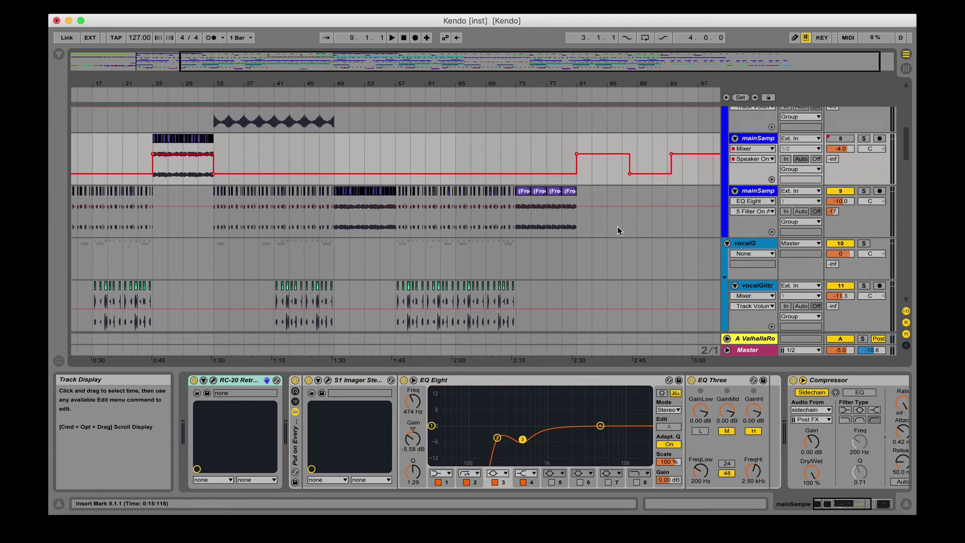
scroll(530, 220, "left", 5)
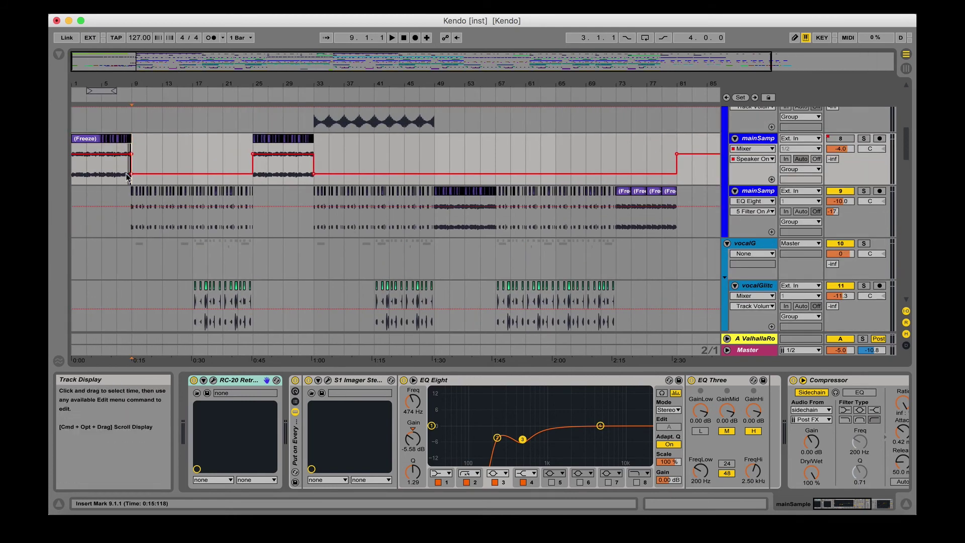
Delete the Speaker On automation dip on mainSample between bars 9 and 25, and audition from bar 9 with mainSampleDistort deactivated
left_click_drag(253, 178, 131, 178)
key("Delete")
key("space")
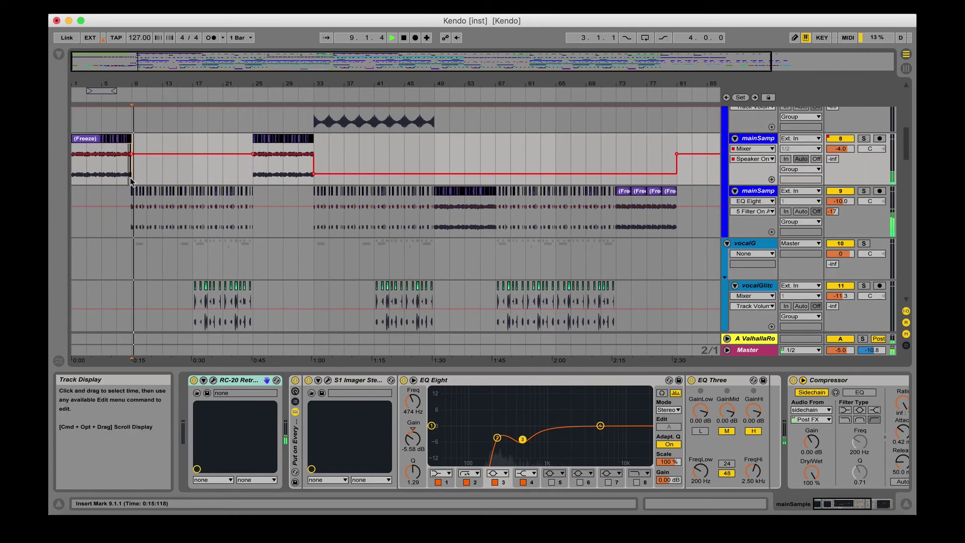
left_click(839, 192)
key("space")
key("space")
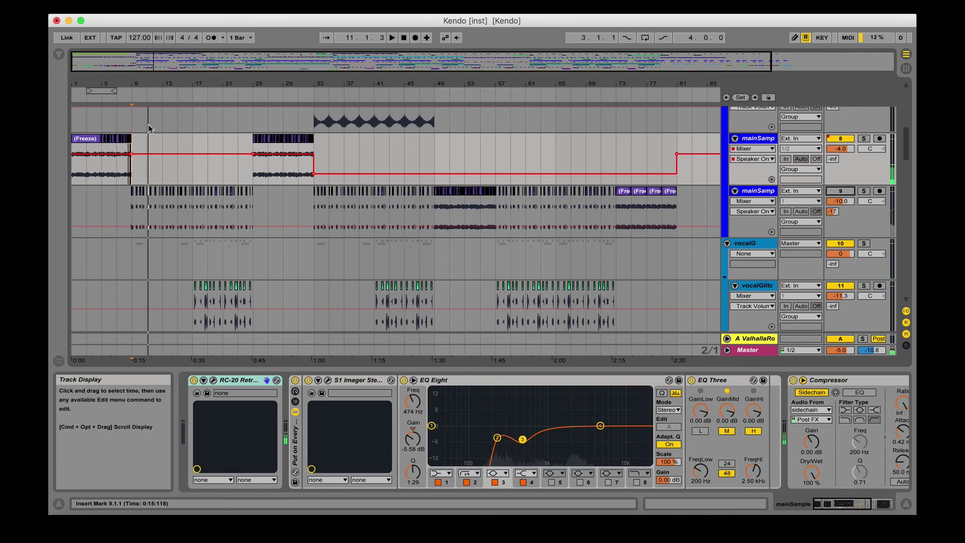
Redraw mainSample's Speaker On automation as off between bars 9 and 25, and place the insert mark at bar 9 on mainSampleDistort
key("b")
mouse_move(142, 170)
left_mouse_down()
mouse_move(177, 156)
mouse_move(247, 162)
left_mouse_up()
key("b")
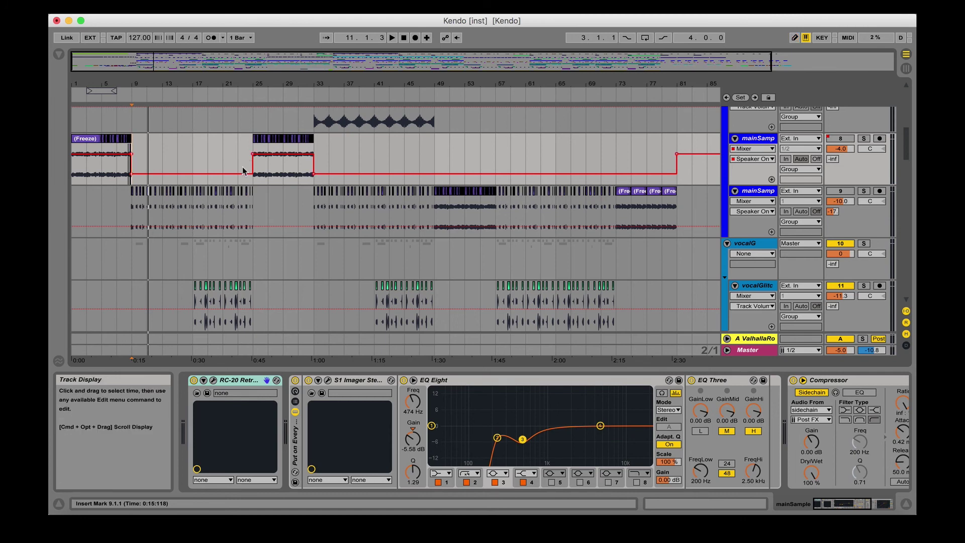
left_click(131, 209)
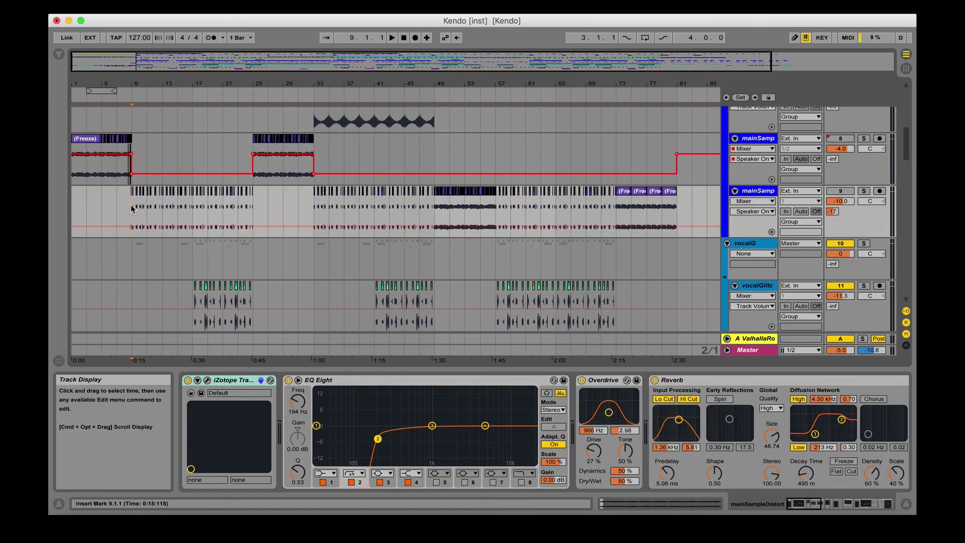